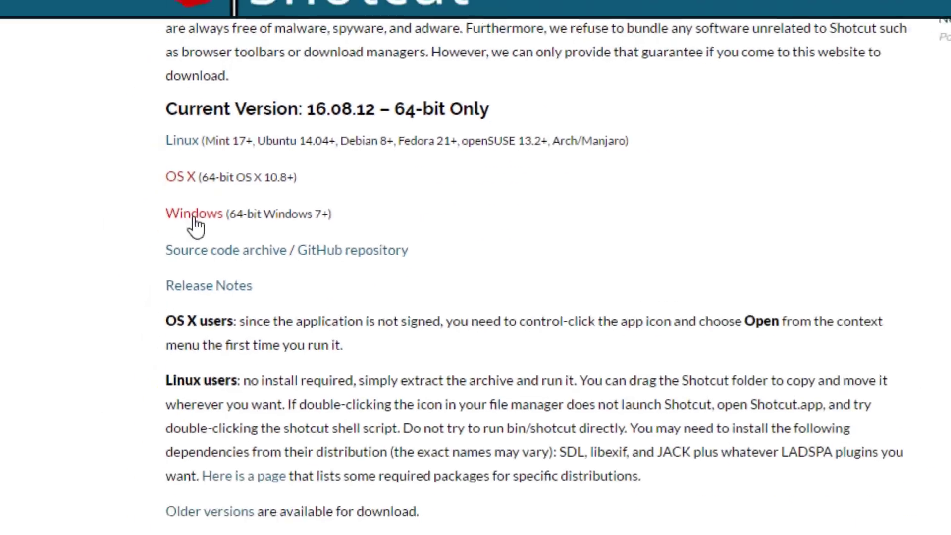
# Step: Start downloading the 64-bit Windows Shotcut installer, shotcut-win64-160812.exe
pyautogui.click(196, 218)
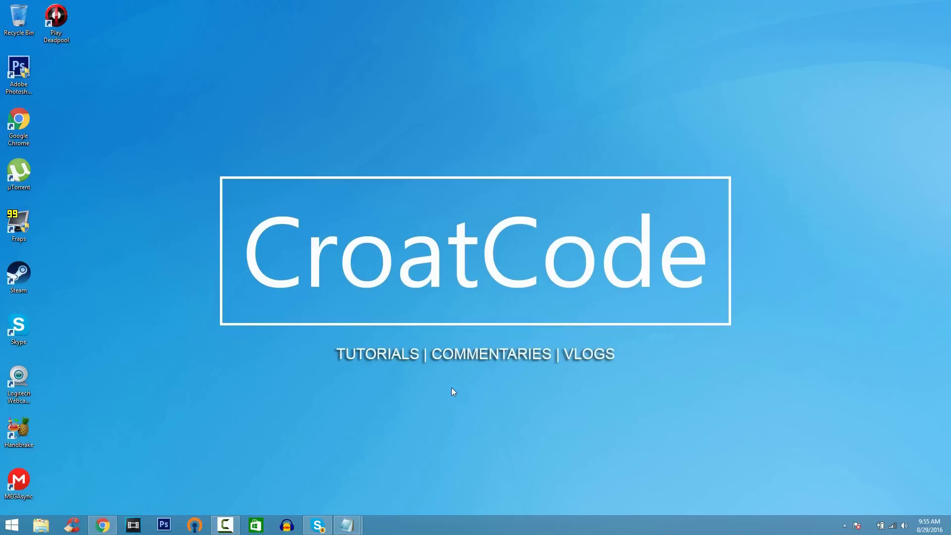
# Step: Launch Shotcut from the Windows search
pyautogui.press('super')
pyautogui.write('shotcut')
pyautogui.press('Return')
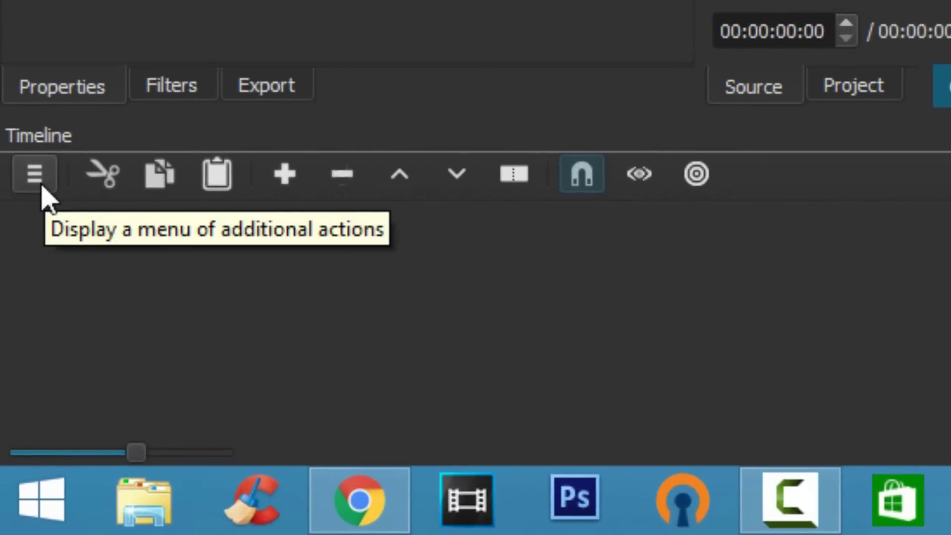
# Step: Add a V1 video track and an A1 audio track to the empty timeline
pyautogui.click(41, 187)
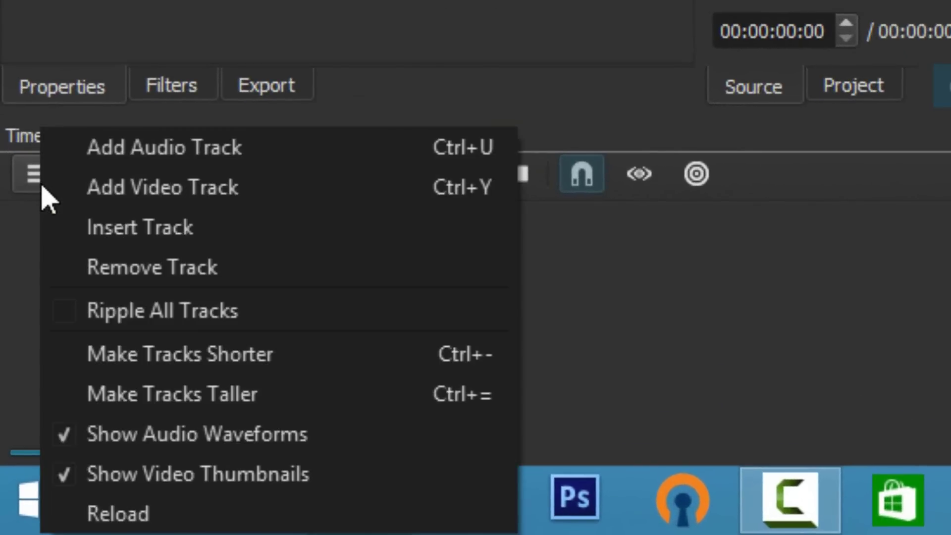
pyautogui.click(83, 193)
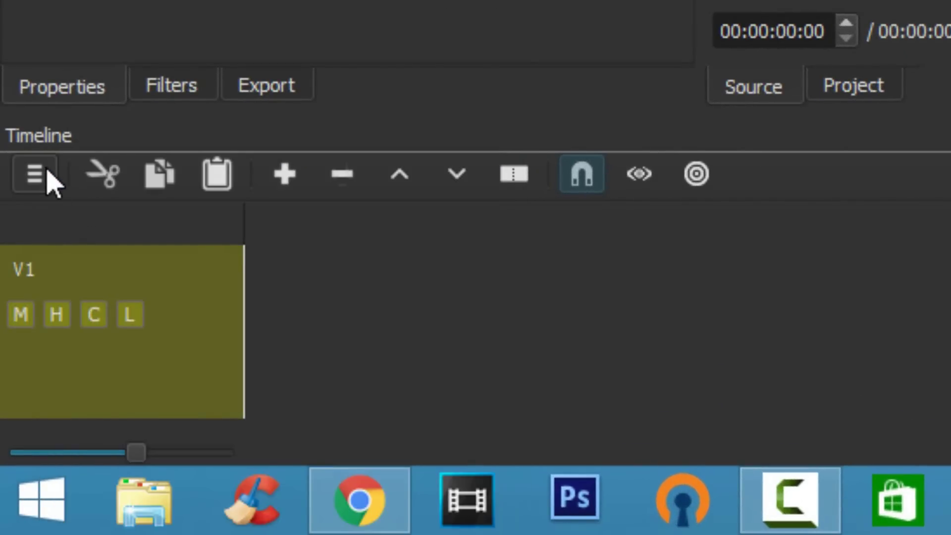
pyautogui.click(47, 178)
pyautogui.click(99, 151)
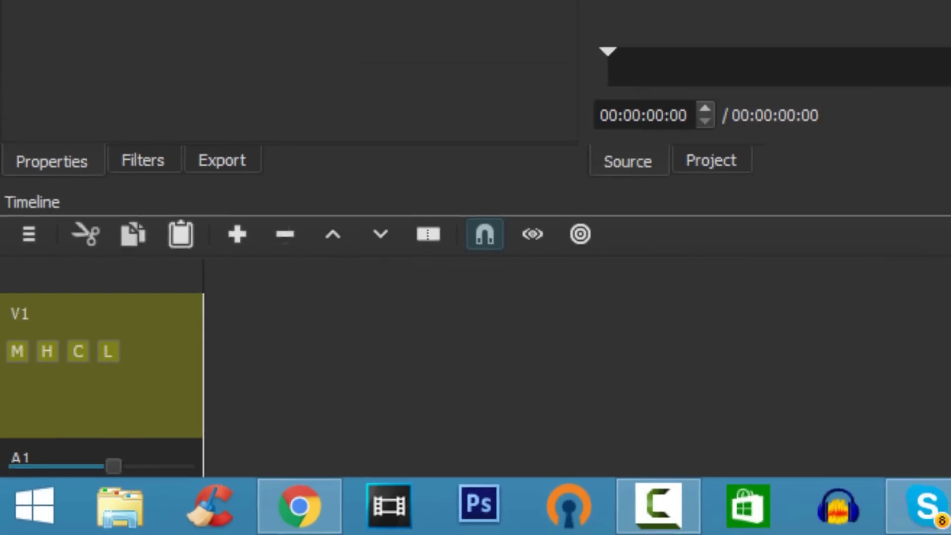
pyautogui.click(947, 511)
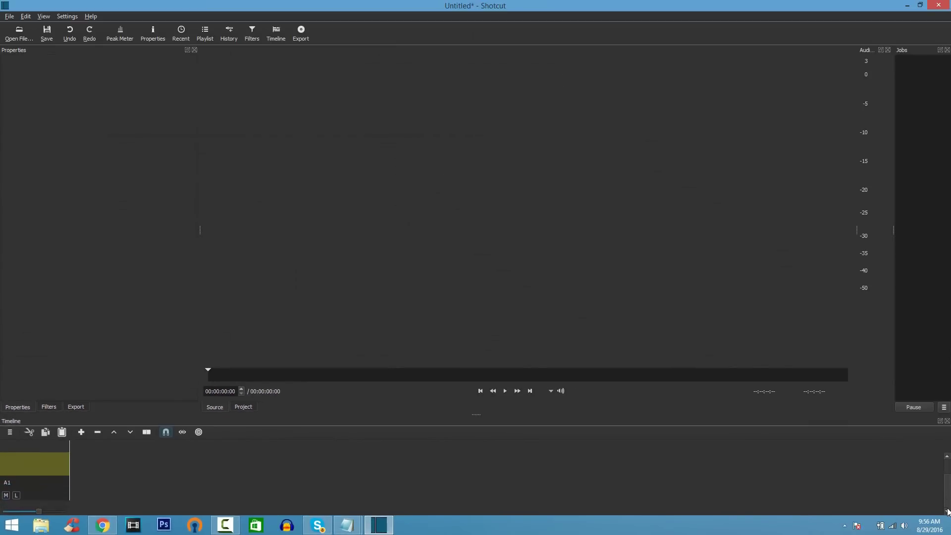
pyautogui.moveTo(948, 502); pyautogui.dragTo(948, 483)
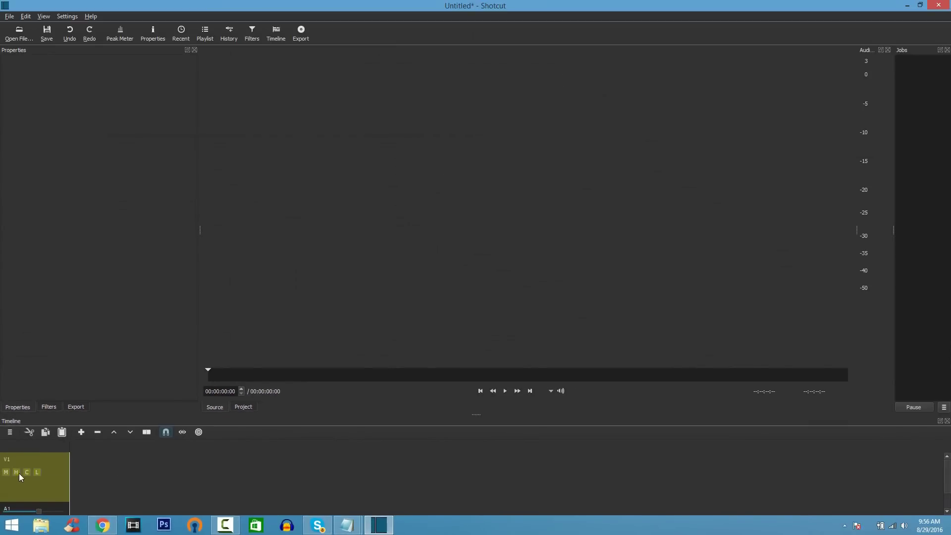
# Step: Open MVI_0013.MP4 from Videos > F.I Video and drag it onto track V1
pyautogui.click(17, 34)
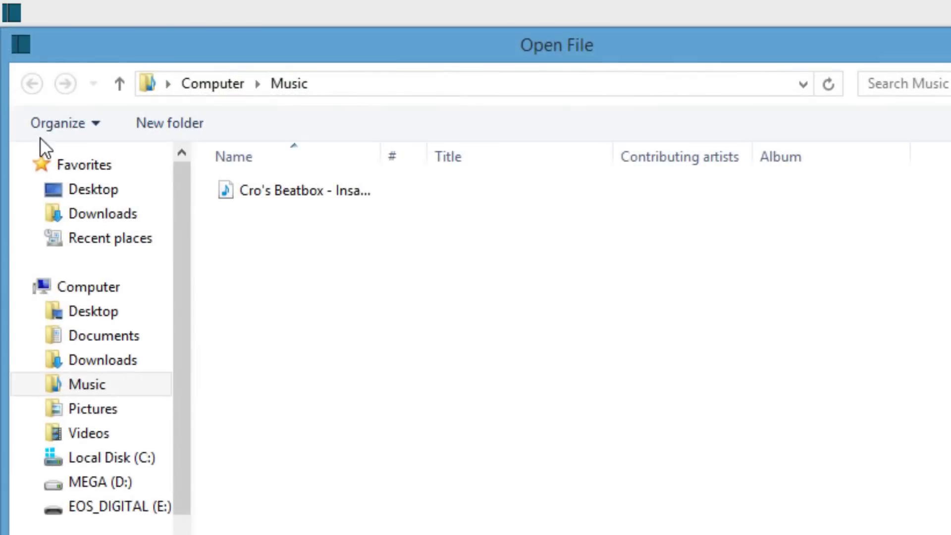
pyautogui.click(60, 436)
pyautogui.doubleClick(314, 250)
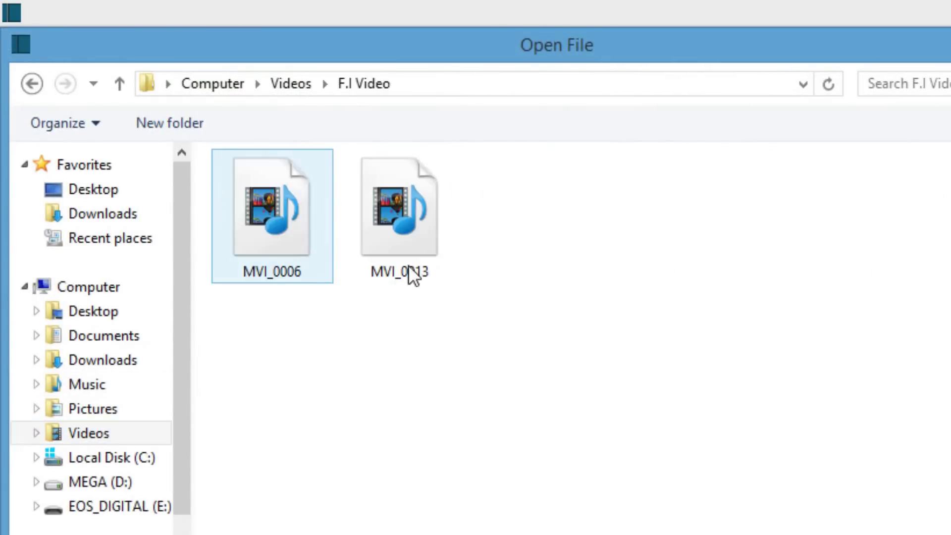
pyautogui.doubleClick(428, 249)
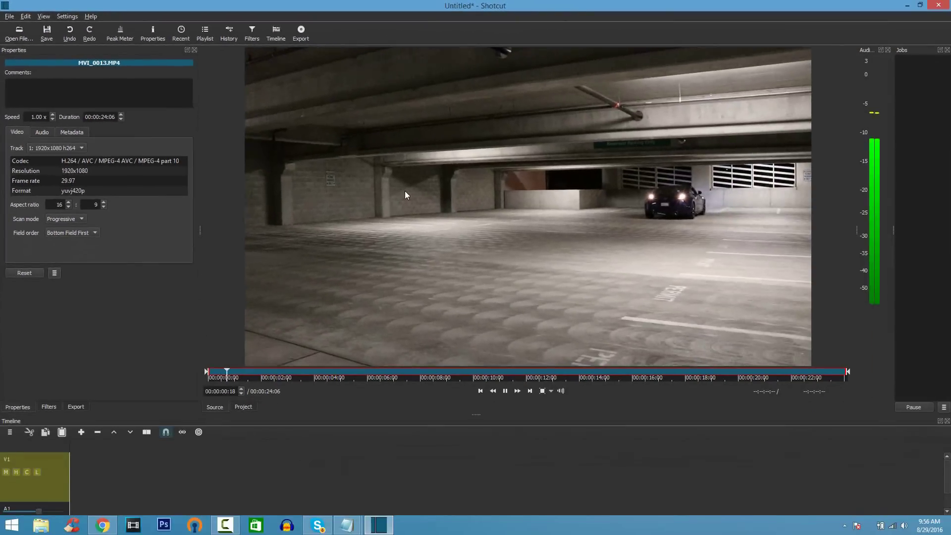
pyautogui.moveTo(486, 227); pyautogui.dragTo(70, 462)
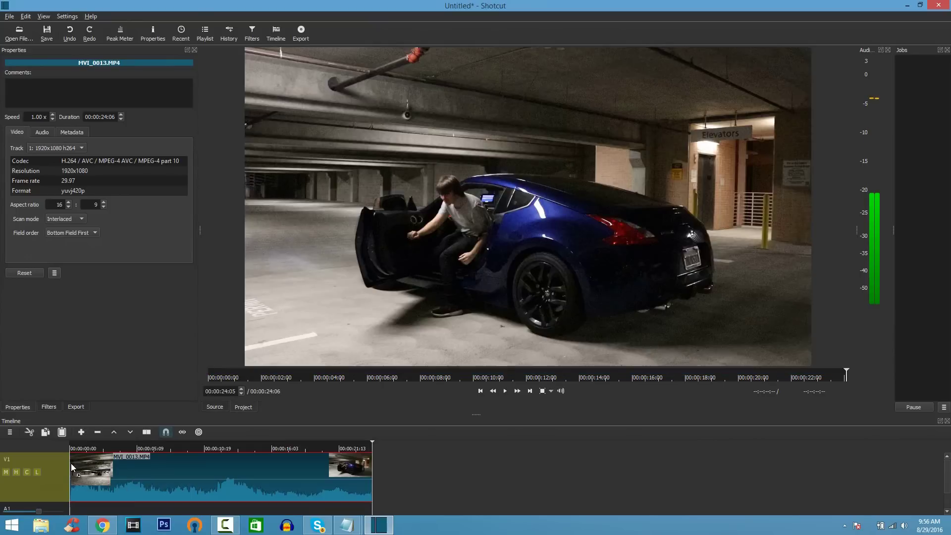
pyautogui.click(23, 33)
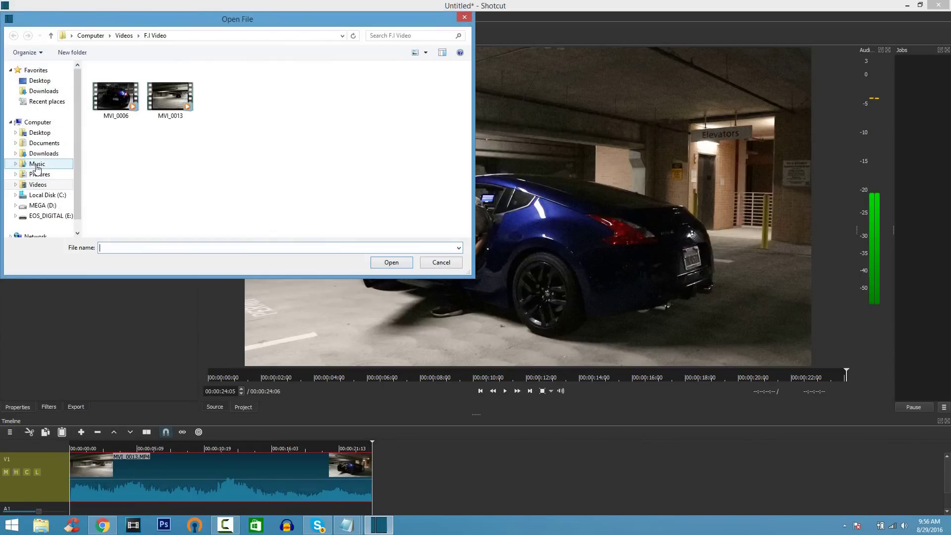
# Step: Put Cro's Beatbox - Insane Drops.mp3 from Music onto A1, trimmed to the car clip's length
pyautogui.click(36, 165)
pyautogui.doubleClick(119, 80)
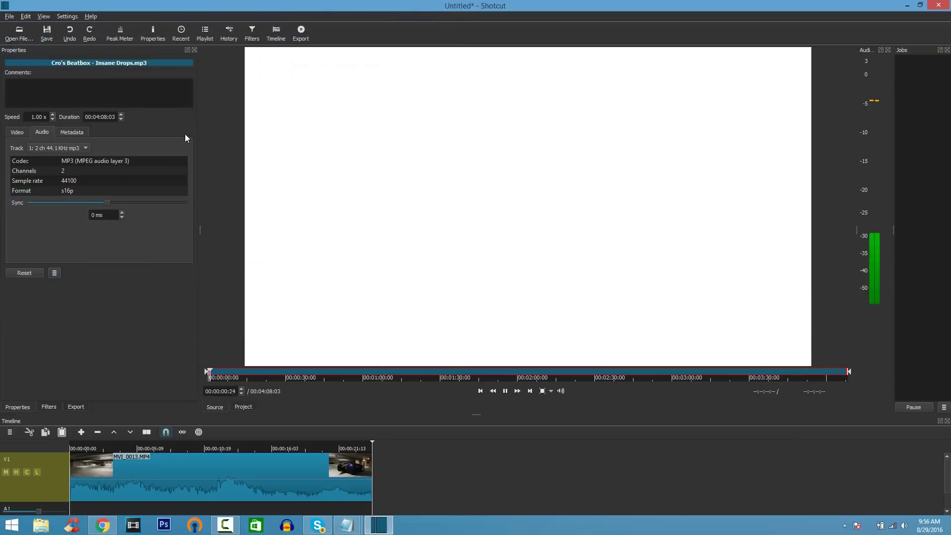
pyautogui.moveTo(449, 206); pyautogui.dragTo(75, 514)
pyautogui.moveTo(948, 477); pyautogui.dragTo(370, 493)
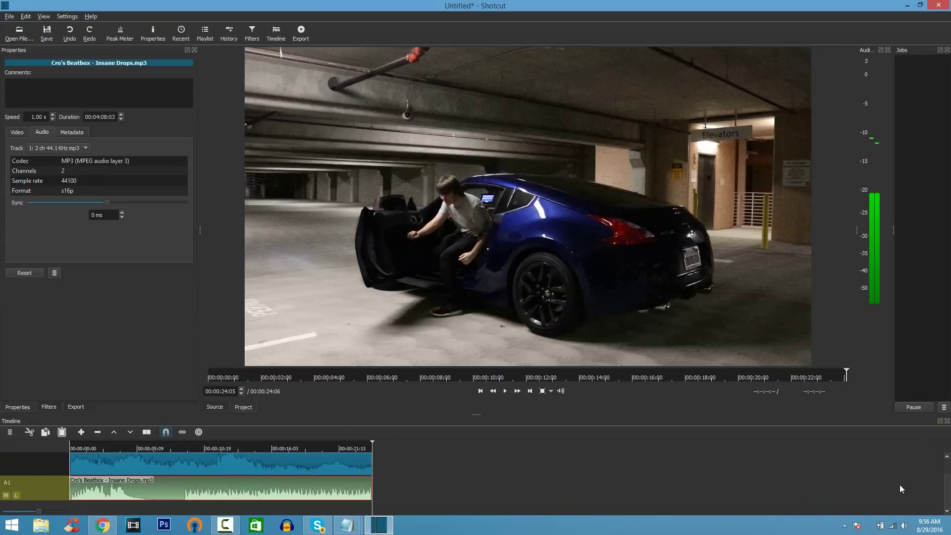
# Step: Select the MVI_0013.MP4 clip on V1 to show its properties
pyautogui.scroll(2, 948, 494)
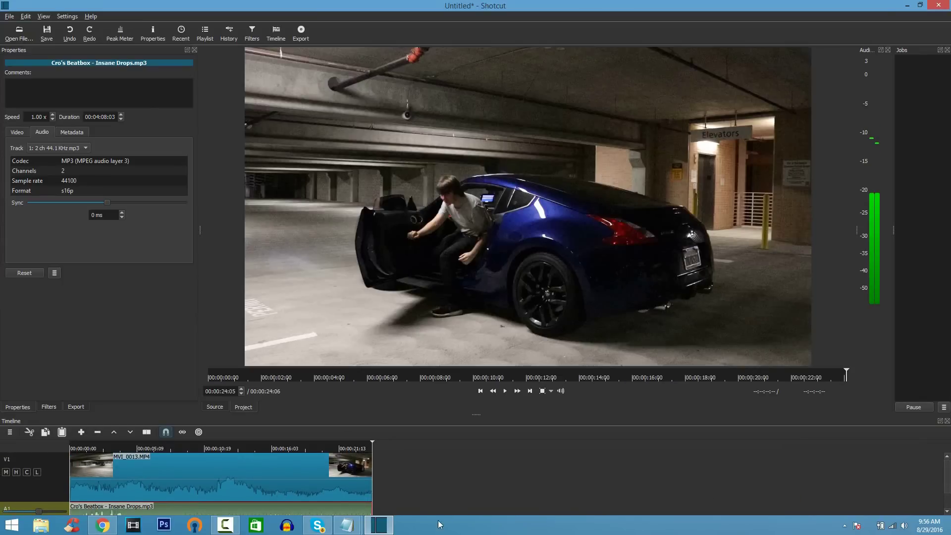
pyautogui.click(63, 486)
pyautogui.click(134, 481)
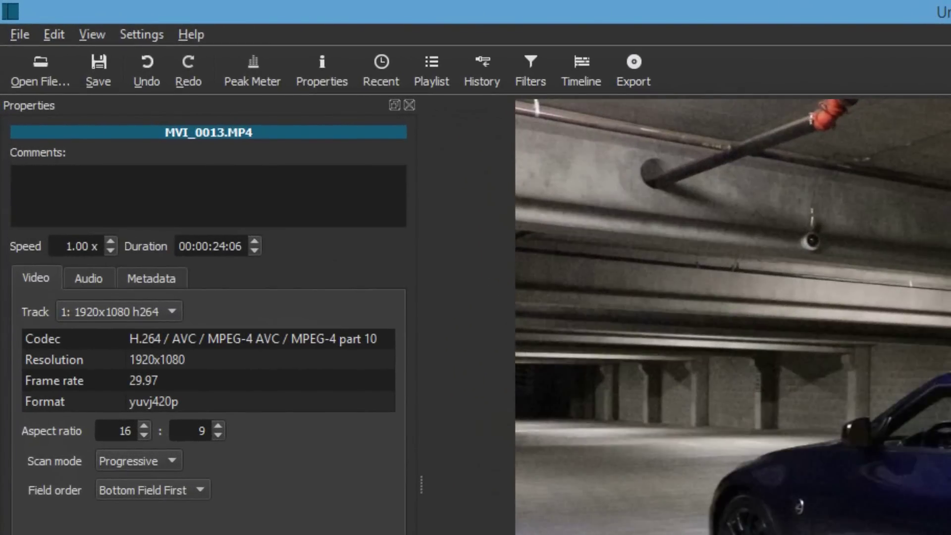
# Step: Add Fade In Video, Fade Out Video and Color Grading filters to the car clip
pyautogui.click(531, 84)
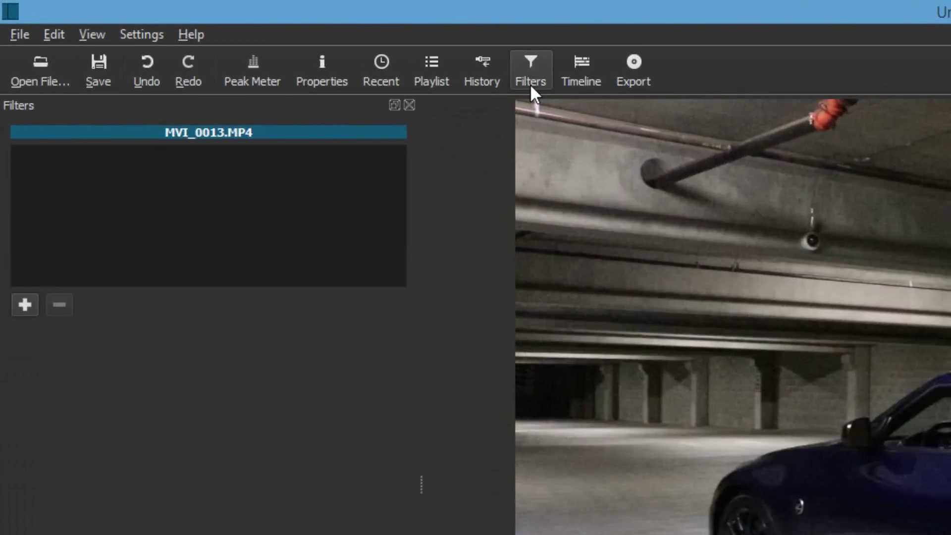
pyautogui.click(31, 303)
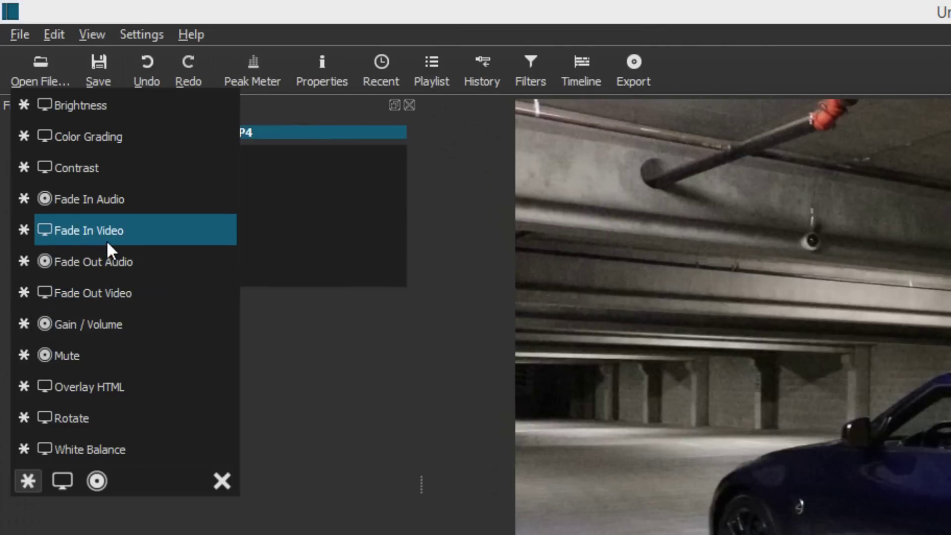
pyautogui.click(106, 240)
pyautogui.click(23, 306)
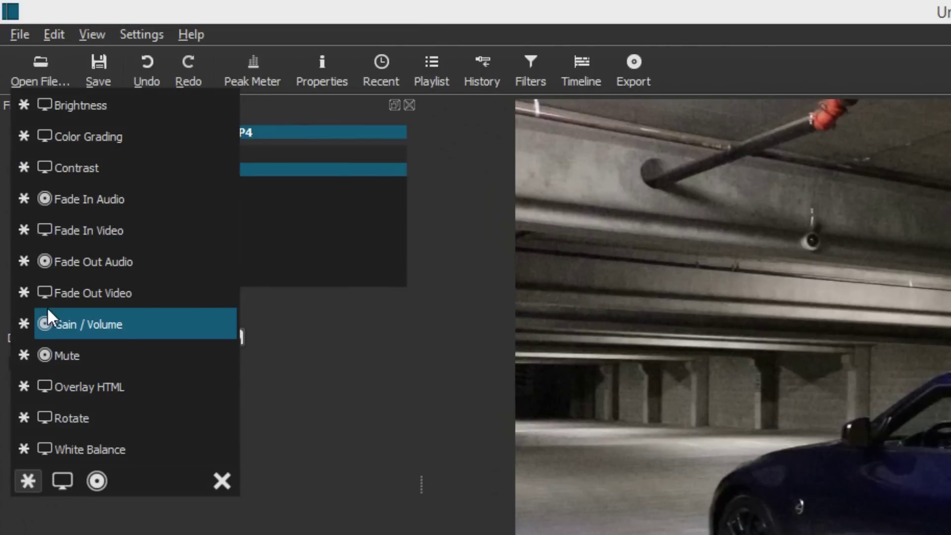
pyautogui.click(61, 294)
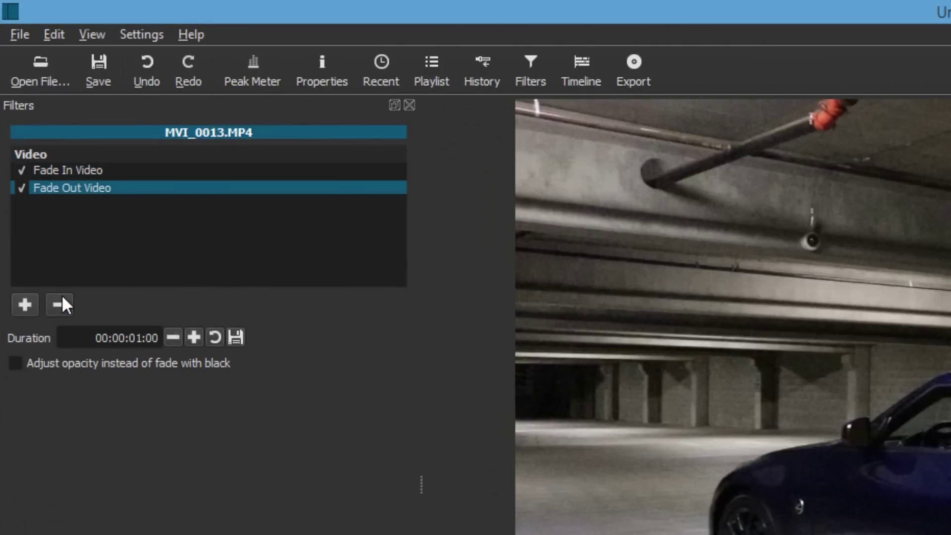
pyautogui.click(28, 311)
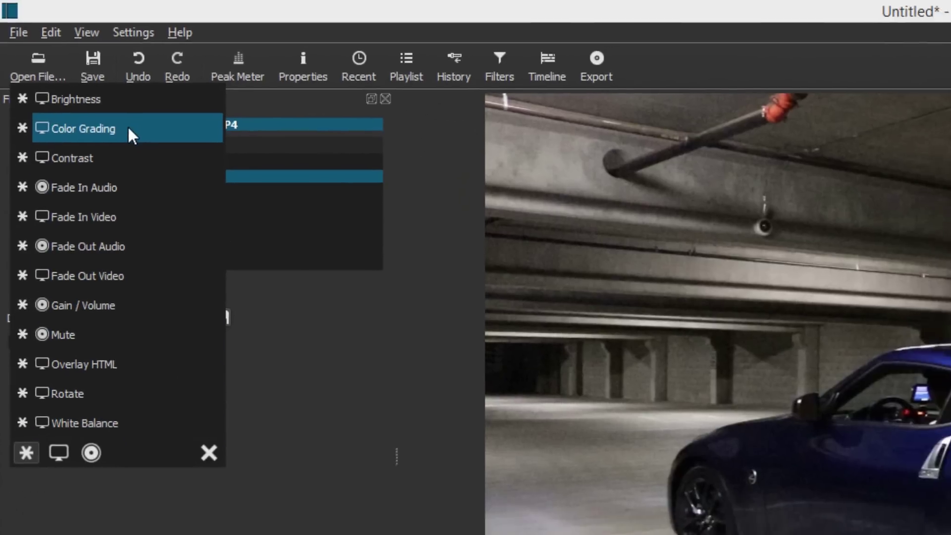
pyautogui.click(135, 137)
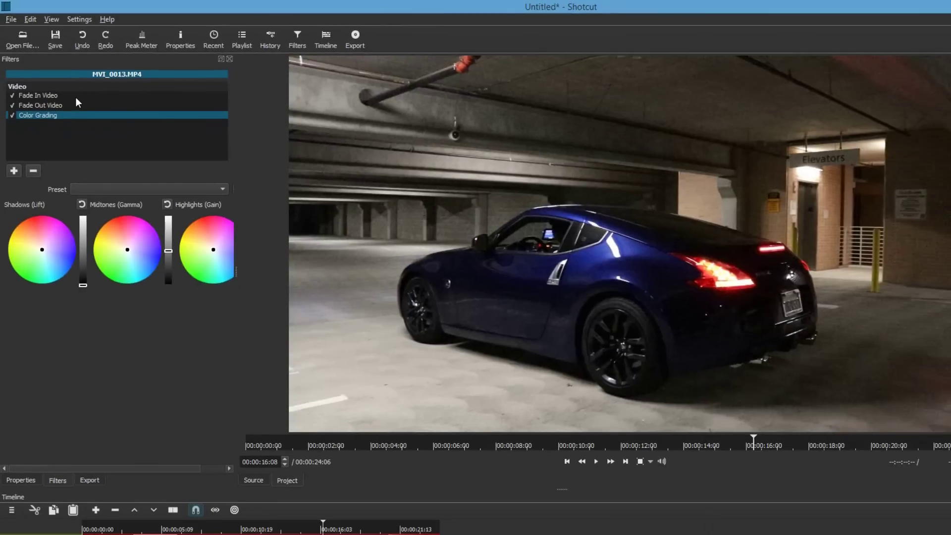
# Step: Tint the midtones slightly darker and bluish and shift the highlights toward teal
pyautogui.click(139, 262)
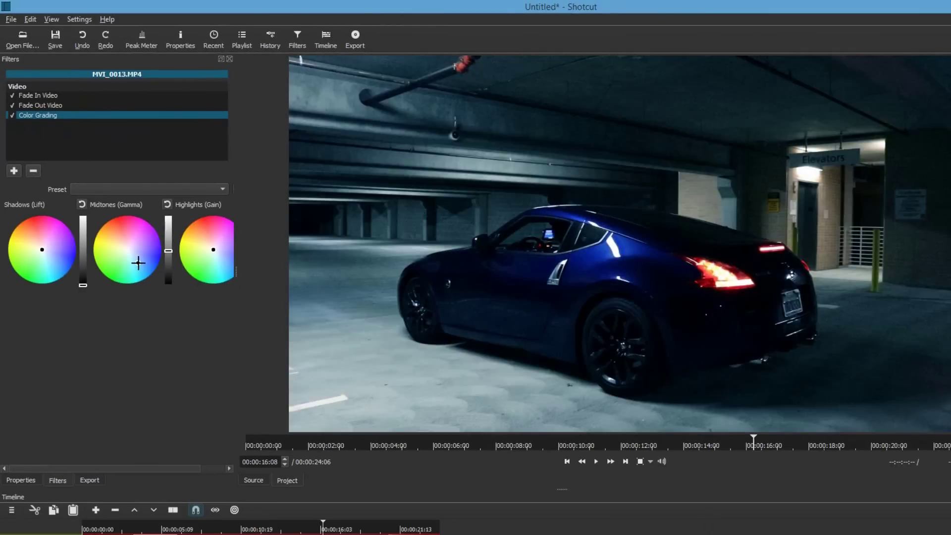
pyautogui.click(141, 249)
pyautogui.click(127, 247)
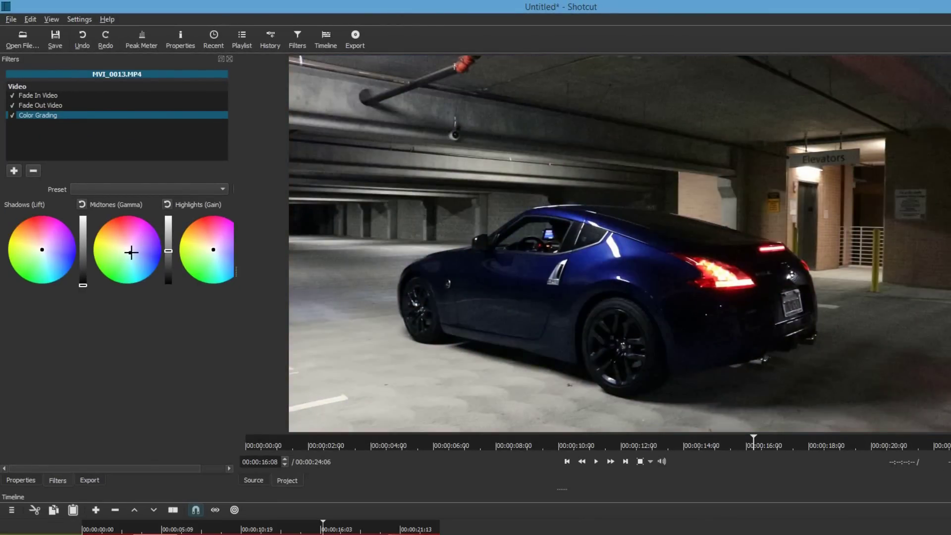
pyautogui.moveTo(135, 254); pyautogui.dragTo(138, 253)
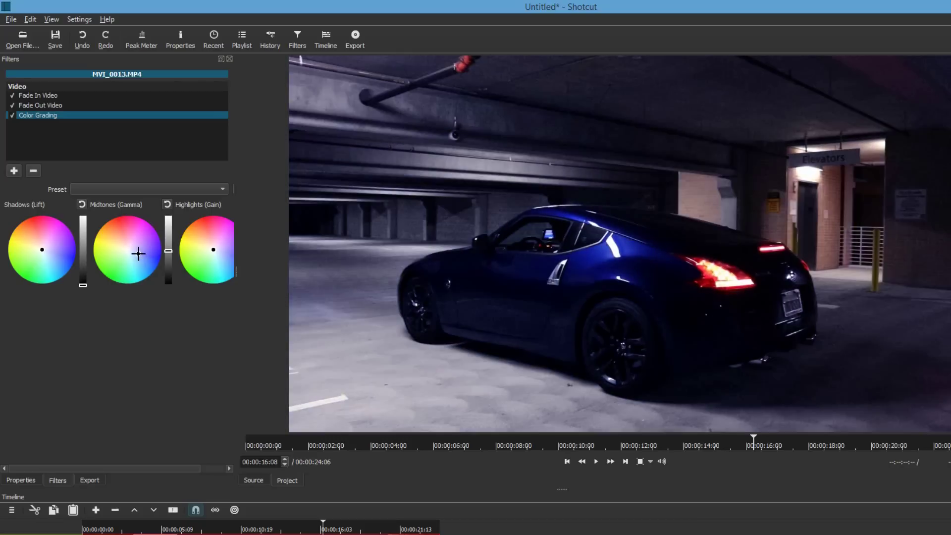
pyautogui.moveTo(221, 270); pyautogui.dragTo(202, 253)
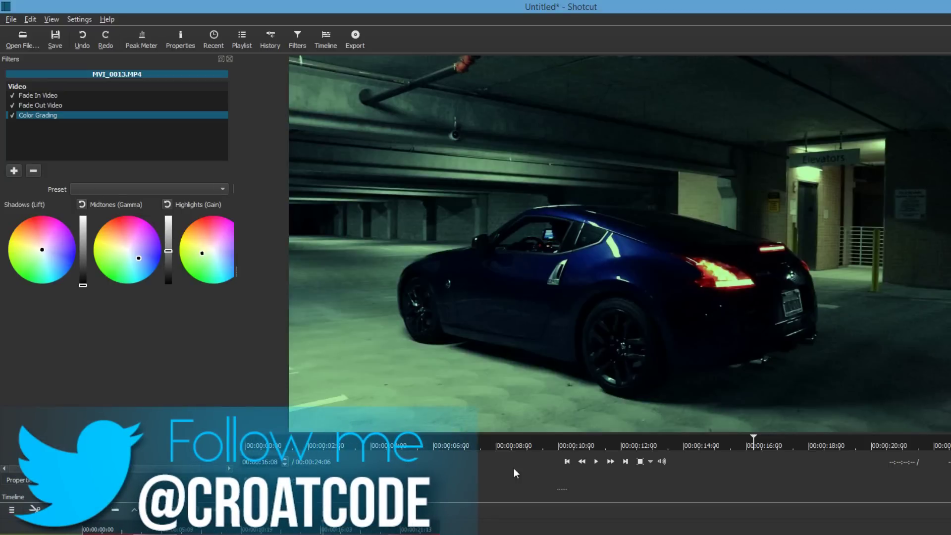
# Step: Play the graded clip from the start, then replay its last seconds to check the fade-out
pyautogui.click(568, 463)
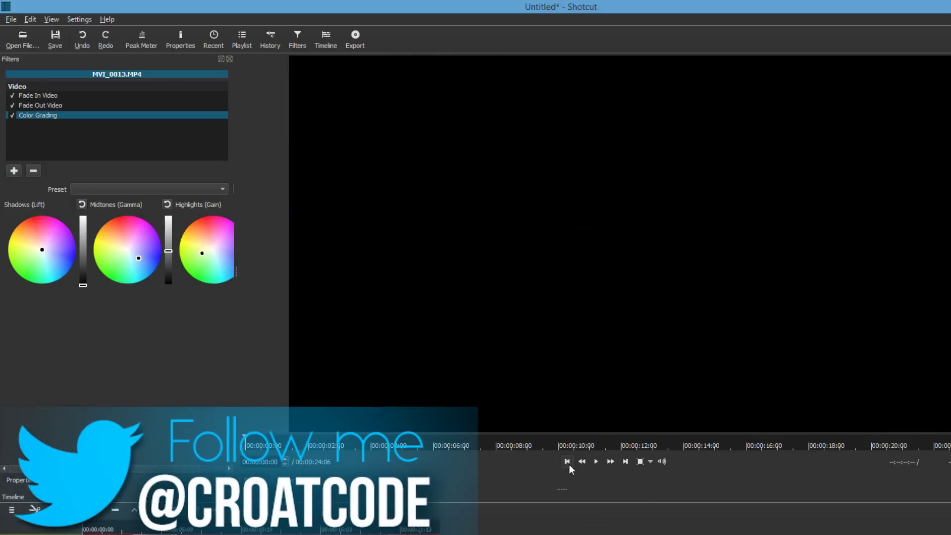
pyautogui.click(596, 463)
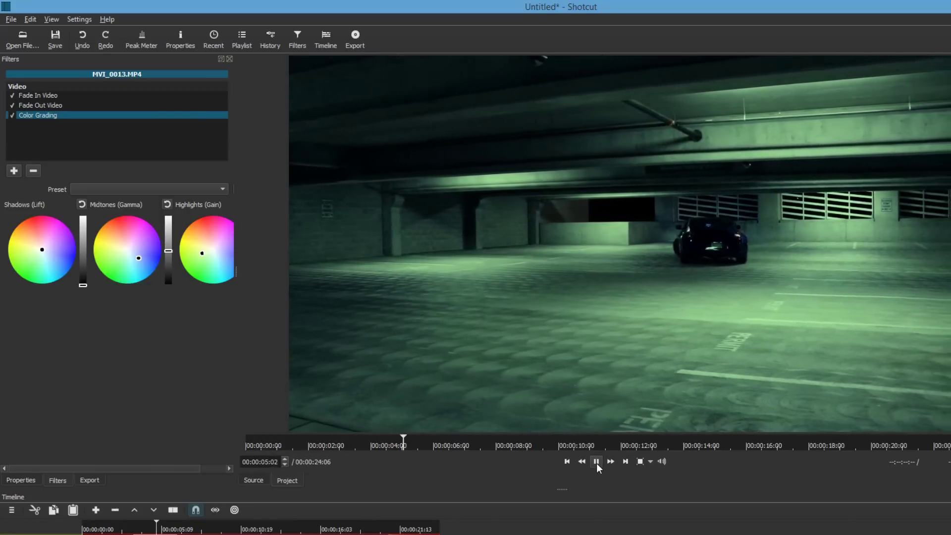
pyautogui.click(597, 463)
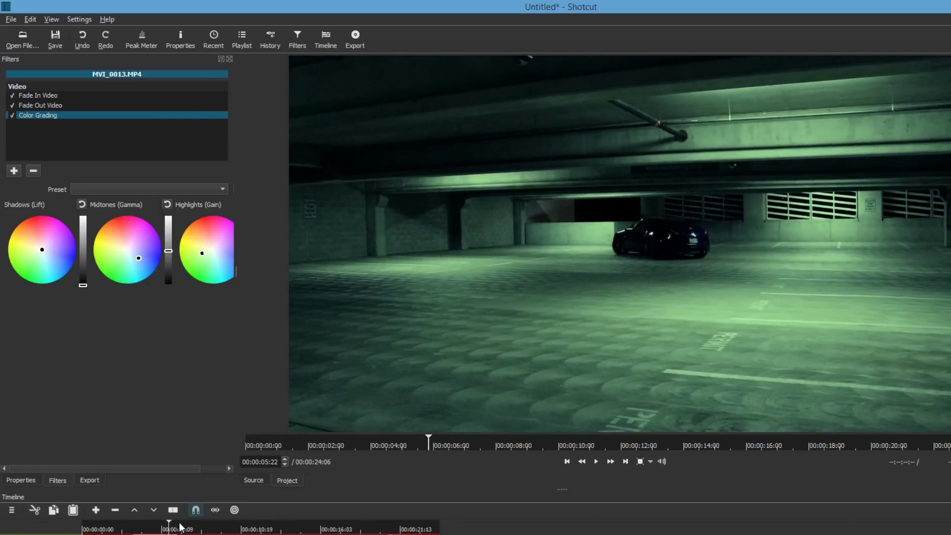
pyautogui.moveTo(440, 517); pyautogui.dragTo(427, 518)
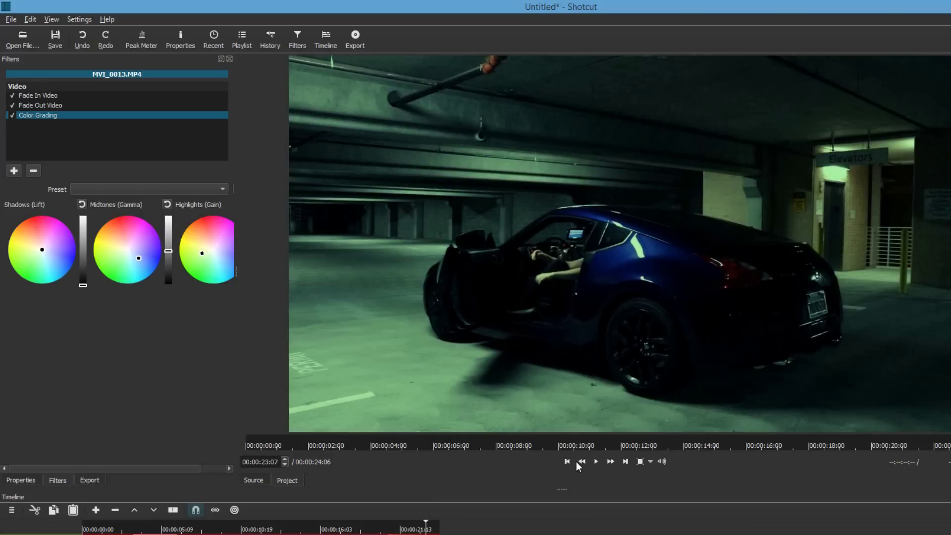
pyautogui.click(596, 461)
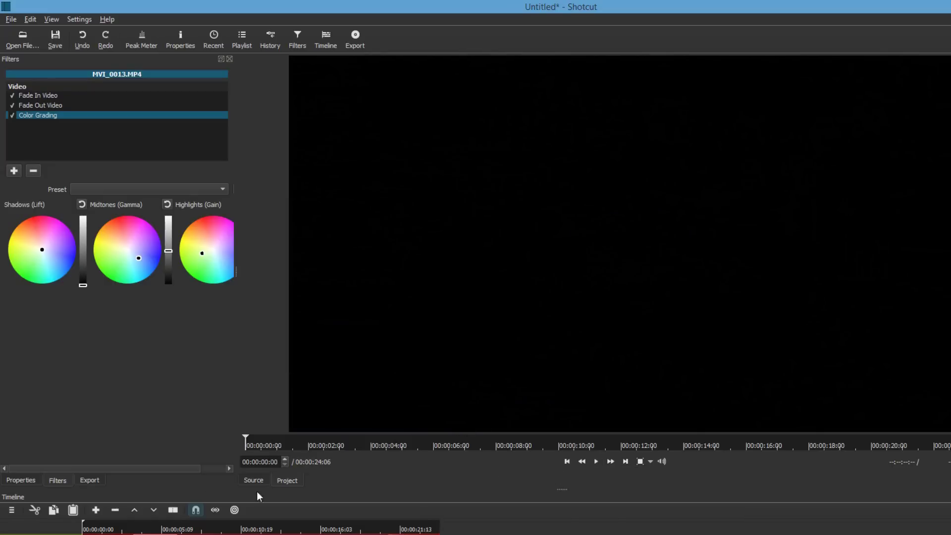
# Step: Choose the H.264 High Profile export preset with mp4 format, 29.97 fps and Progressive scan
pyautogui.click(87, 481)
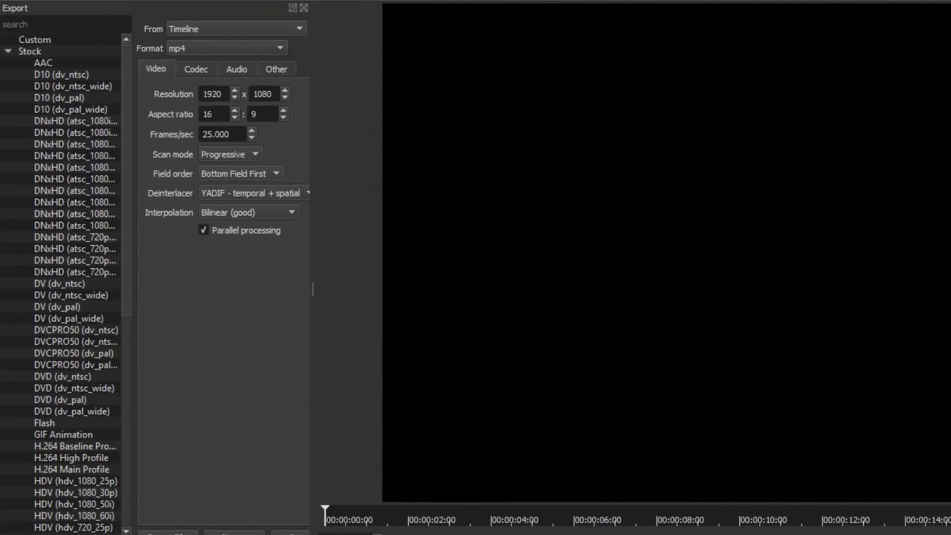
pyautogui.click(73, 459)
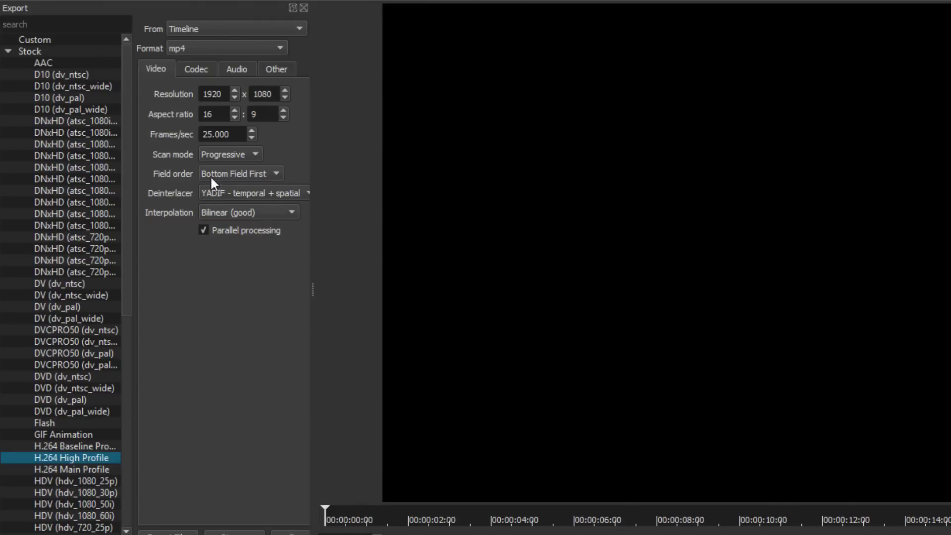
pyautogui.click(210, 50)
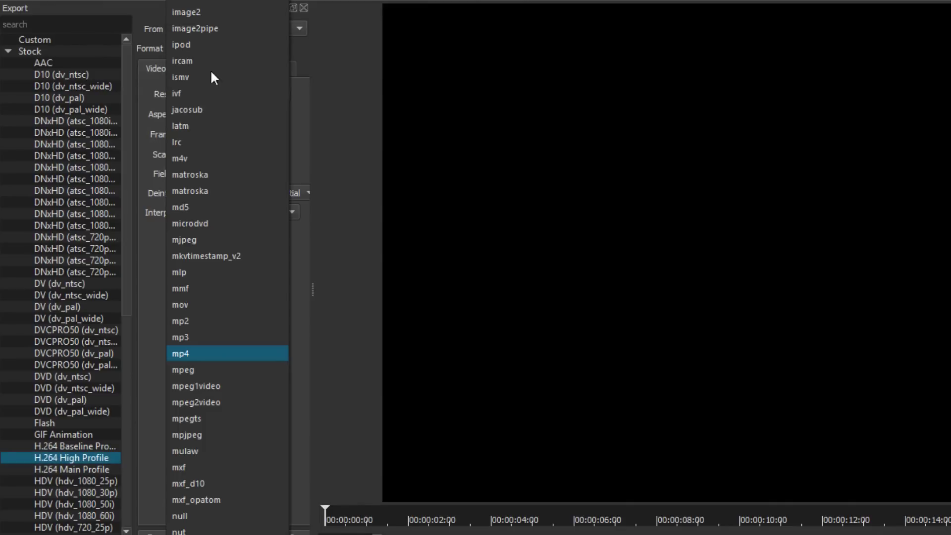
pyautogui.click(197, 353)
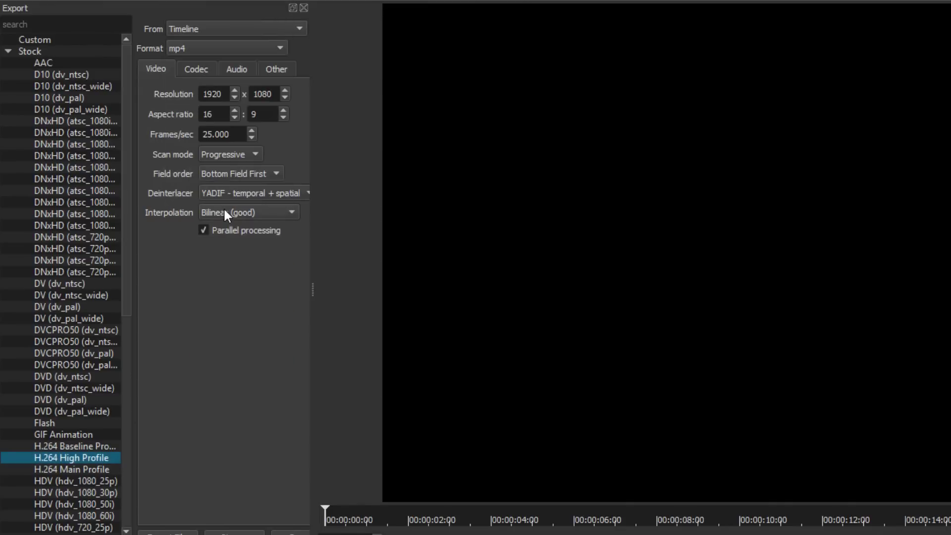
pyautogui.moveTo(204, 94); pyautogui.dragTo(234, 99)
pyautogui.moveTo(234, 133); pyautogui.dragTo(184, 129)
pyautogui.write('29.97')
pyautogui.press('Return')
pyautogui.click(230, 153)
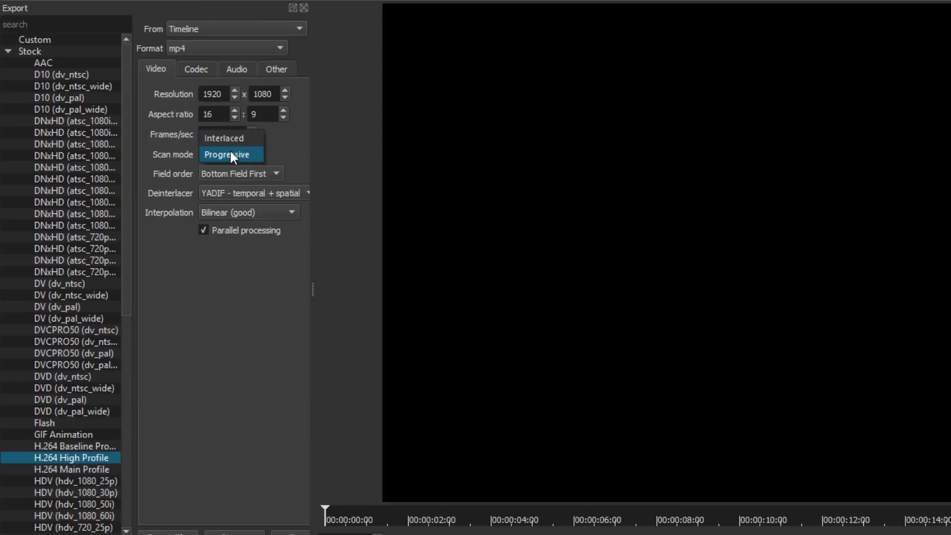
pyautogui.click(223, 137)
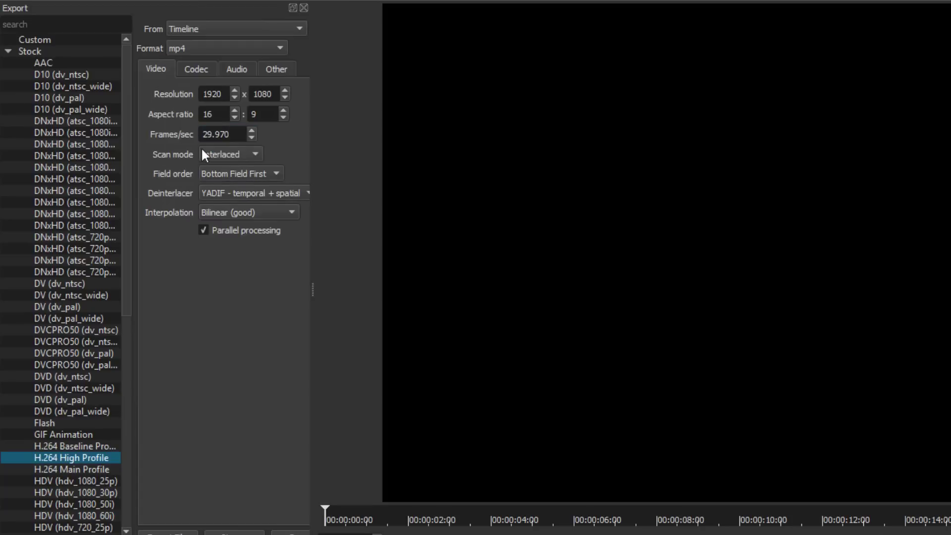
pyautogui.click(213, 155)
pyautogui.click(223, 170)
# Step: Set the codec quality to 70% with quality-based VBR rate control
pyautogui.click(196, 72)
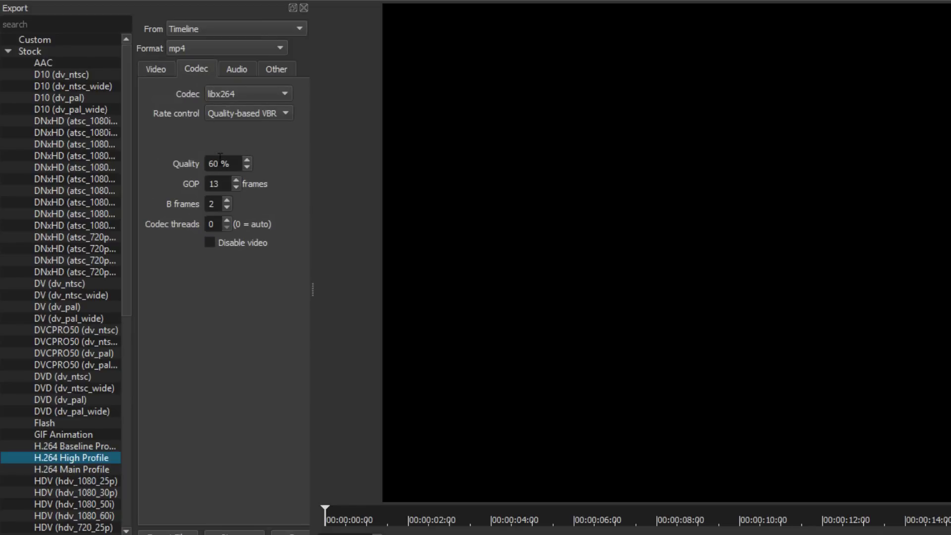
pyautogui.write('70')
pyautogui.click(235, 114)
pyautogui.click(235, 115)
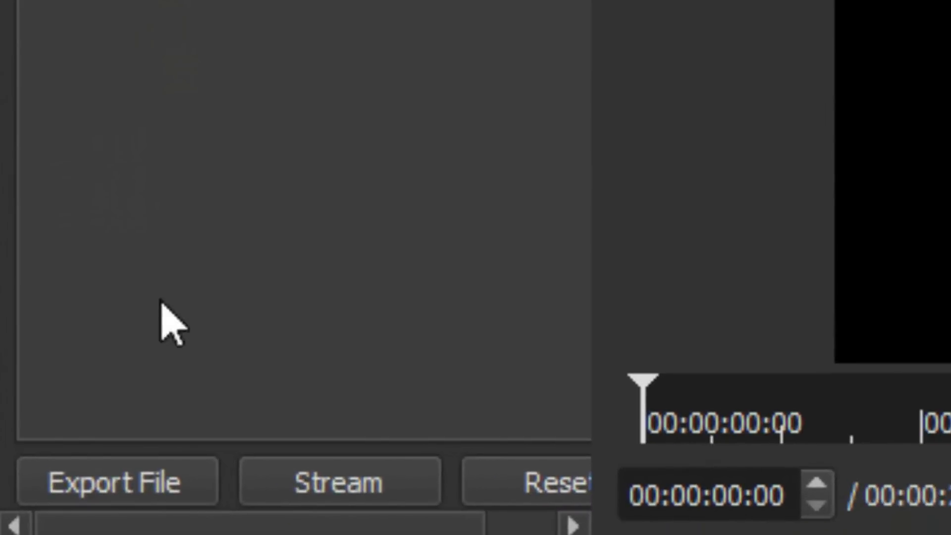
# Step: Export the timeline to the Desktop as 'video' and minimize Shotcut after rendering finishes
pyautogui.click(135, 484)
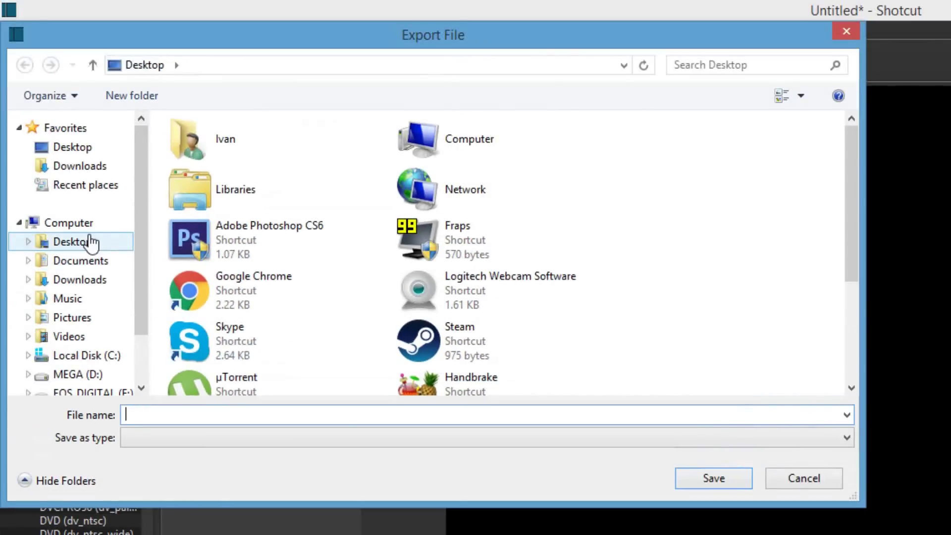
pyautogui.click(91, 242)
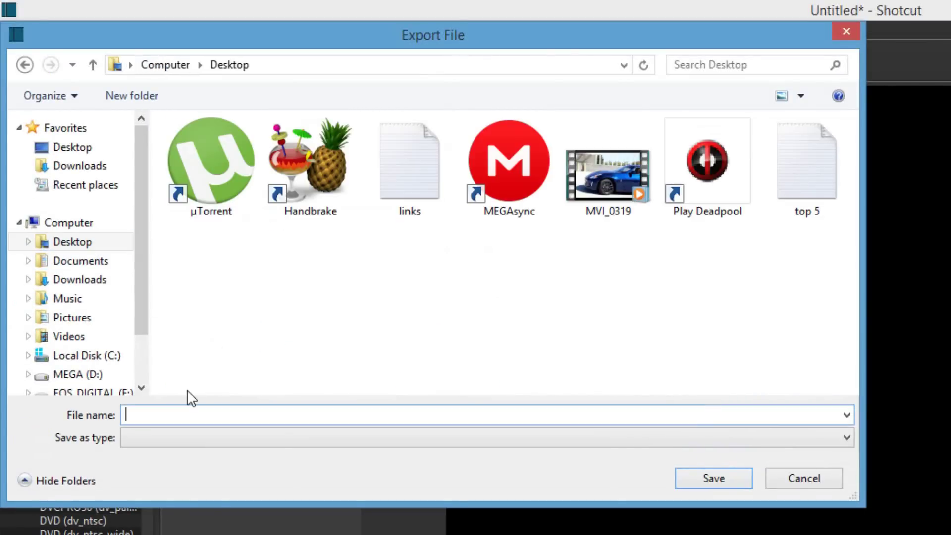
pyautogui.write('video')
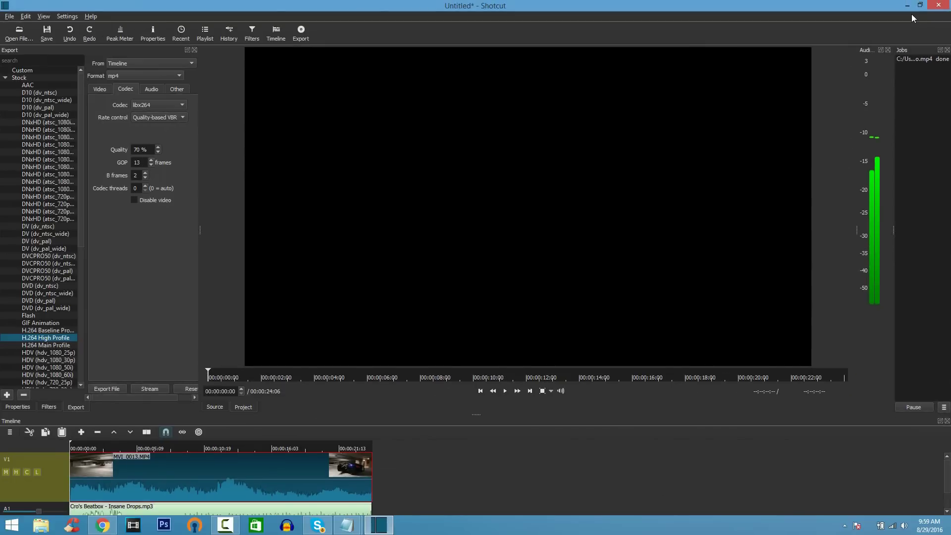
pyautogui.click(907, 6)
# Step: Play the exported Desktop video in Windows Media Player to its end, then close the player
pyautogui.doubleClick(60, 81)
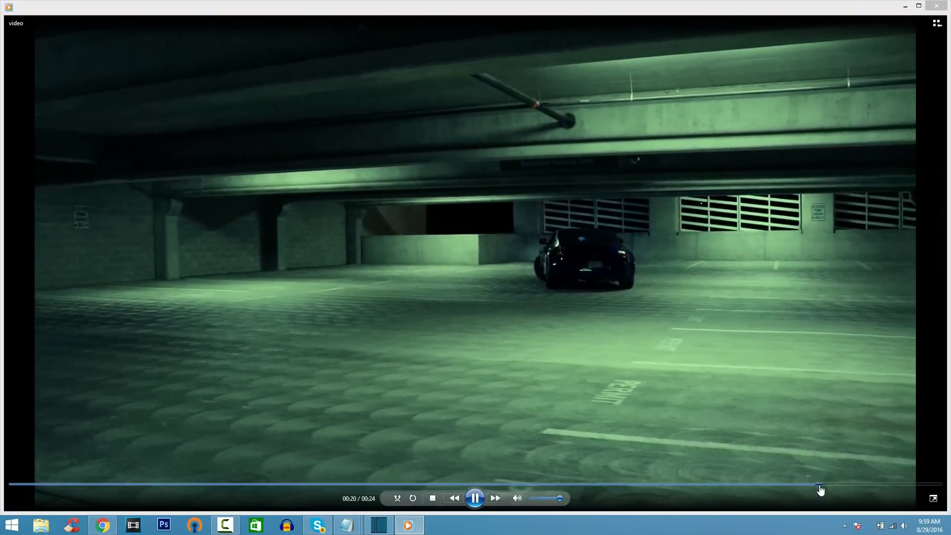
pyautogui.click(820, 486)
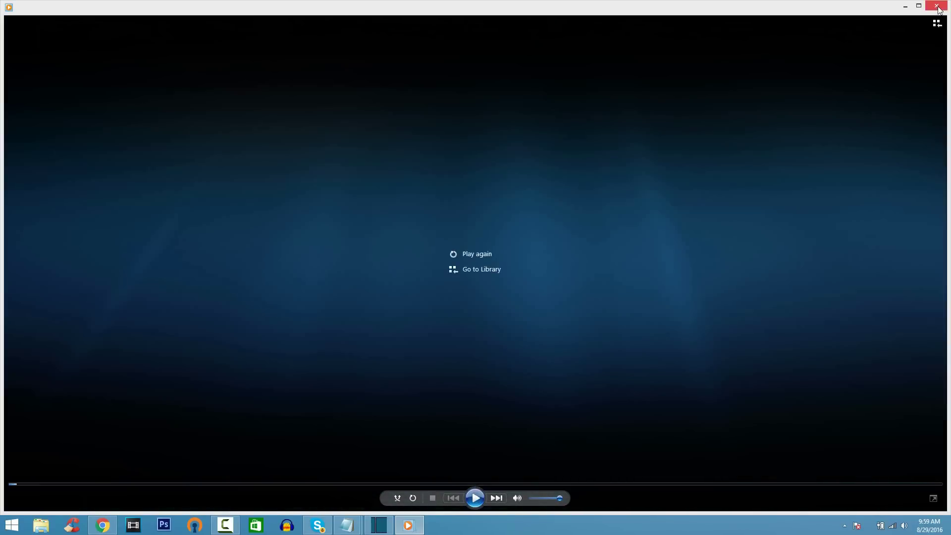
pyautogui.click(937, 6)
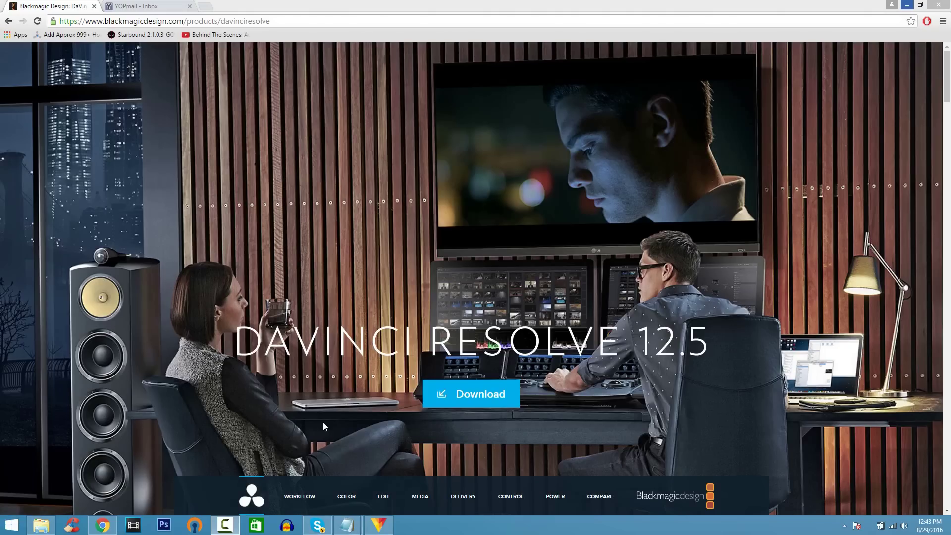
# Step: Register with your e-mail and location details, then download DaVinci_Resolve_12.5.1_Windows.zip
pyautogui.click(459, 400)
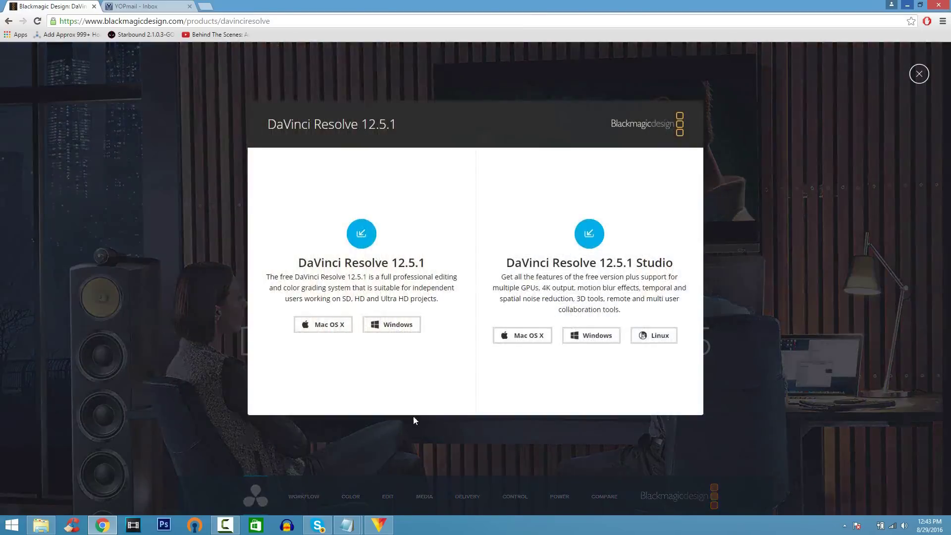
pyautogui.click(387, 326)
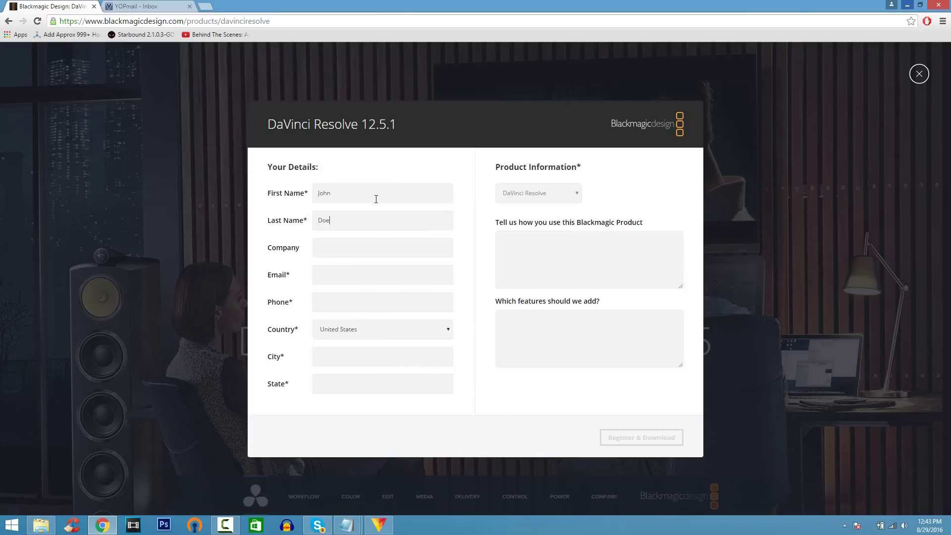
pyautogui.hotkey('ctrl', 'v')
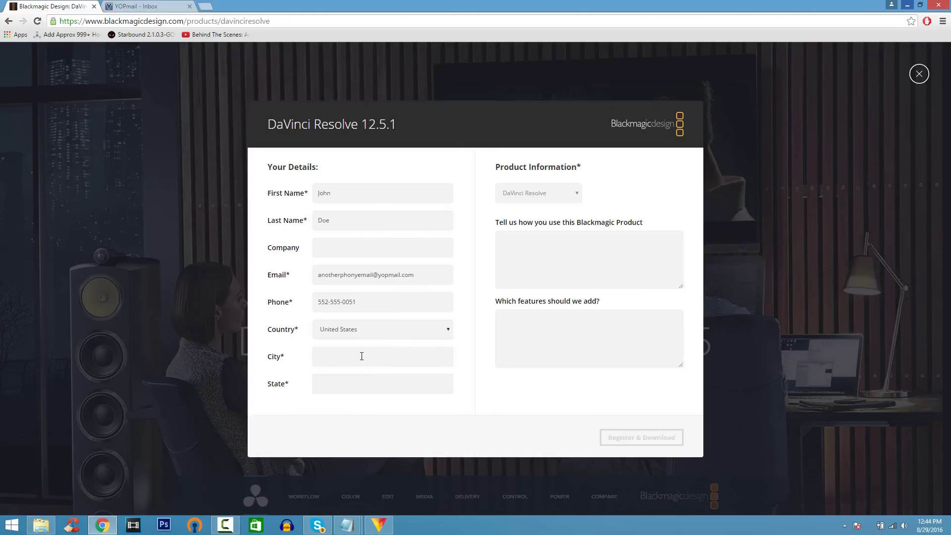
pyautogui.write('California')
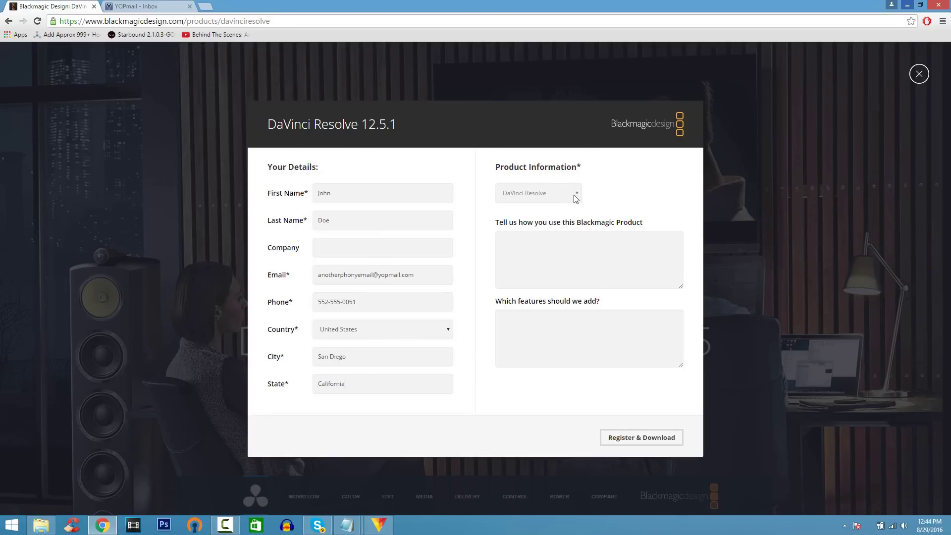
pyautogui.click(624, 436)
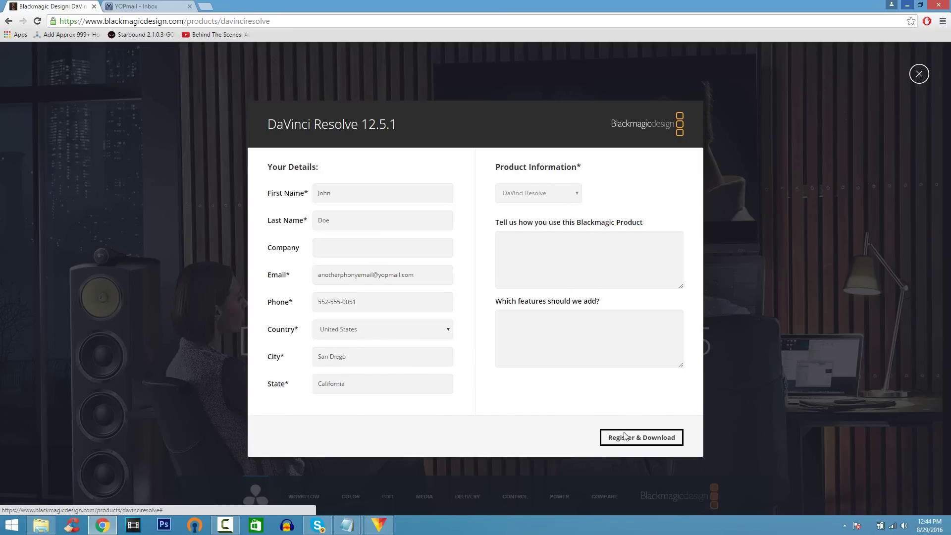
pyautogui.click(486, 331)
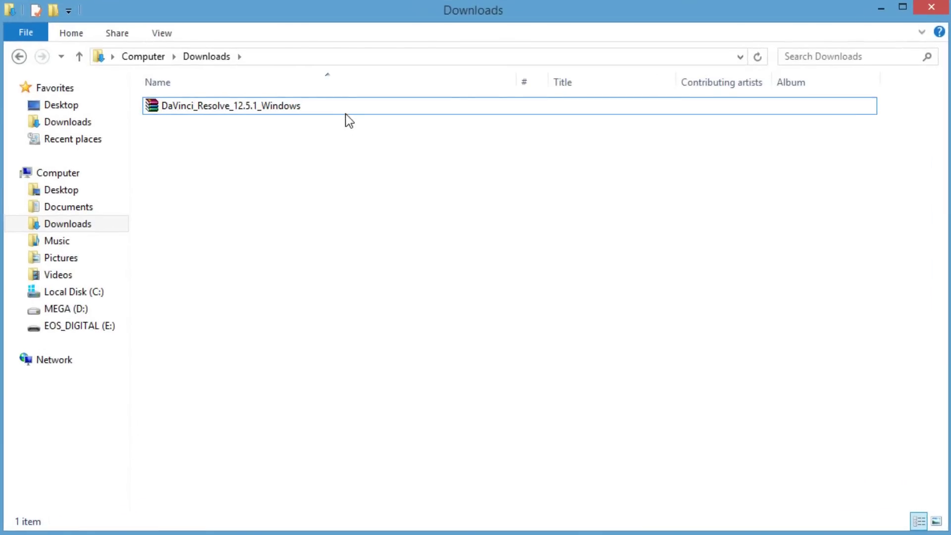
# Step: Extract the DaVinci Resolve zip into a DaVinci_Resolve_12.5.1_Windows folder
pyautogui.click(346, 106)
pyautogui.rightClick(345, 107)
pyautogui.click(365, 186)
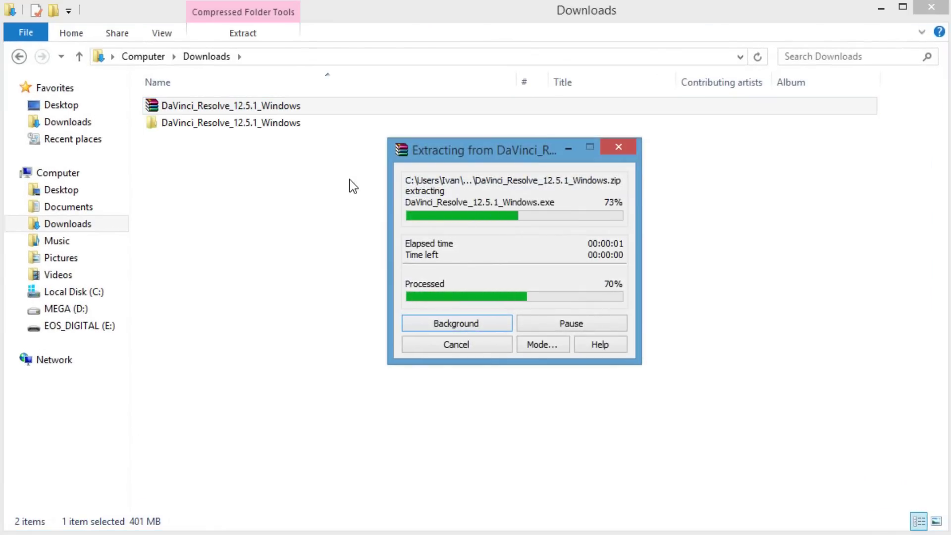
# Step: Run the extracted installer and install DaVinci Resolve 12.5.1
pyautogui.doubleClick(284, 123)
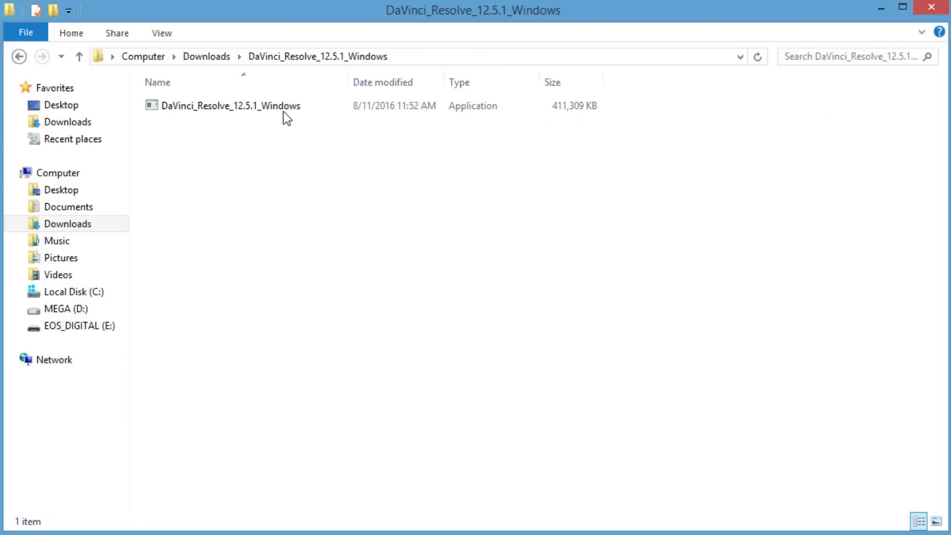
pyautogui.doubleClick(283, 110)
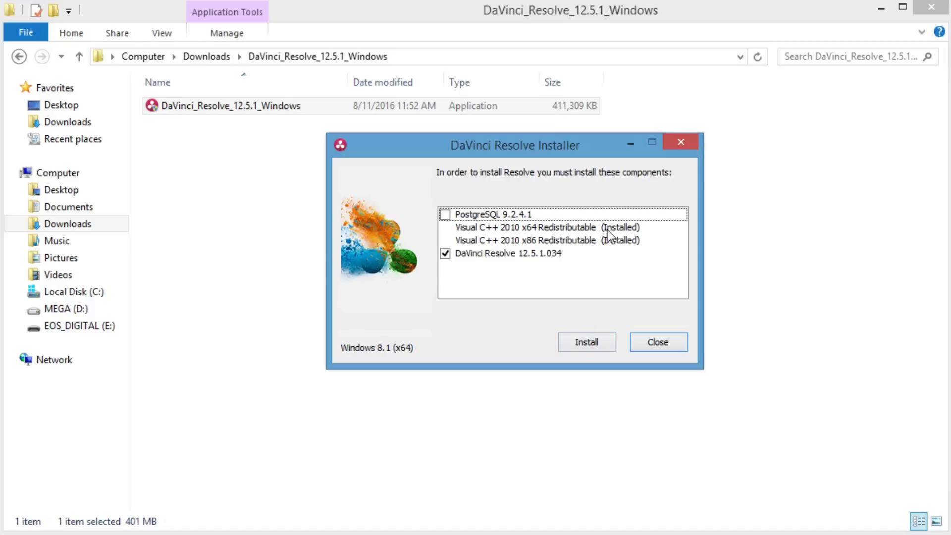
pyautogui.click(599, 337)
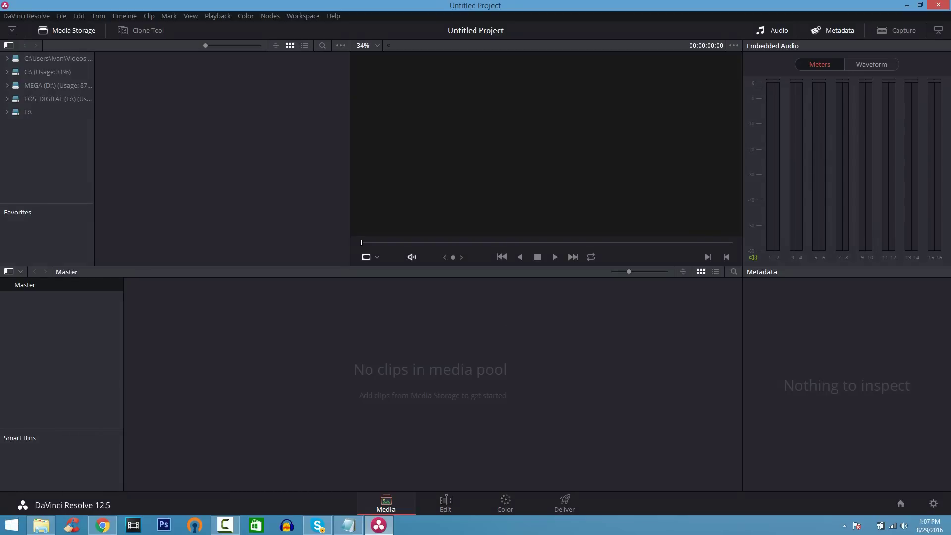
# Step: Add the car clip to the media pool, match the project frame rate, and tour the Edit, Color and Deliver pages
pyautogui.moveTo(950, 277); pyautogui.dragTo(318, 356)
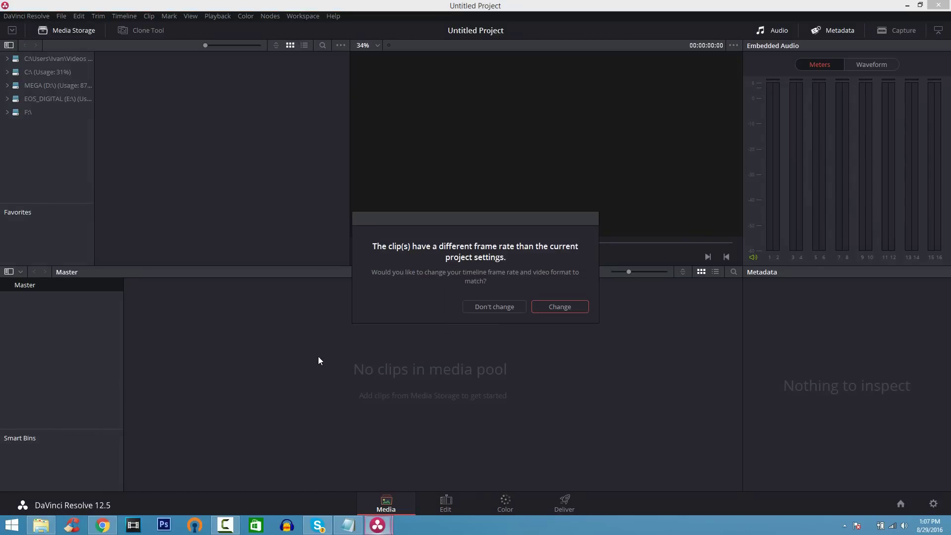
pyautogui.click(549, 310)
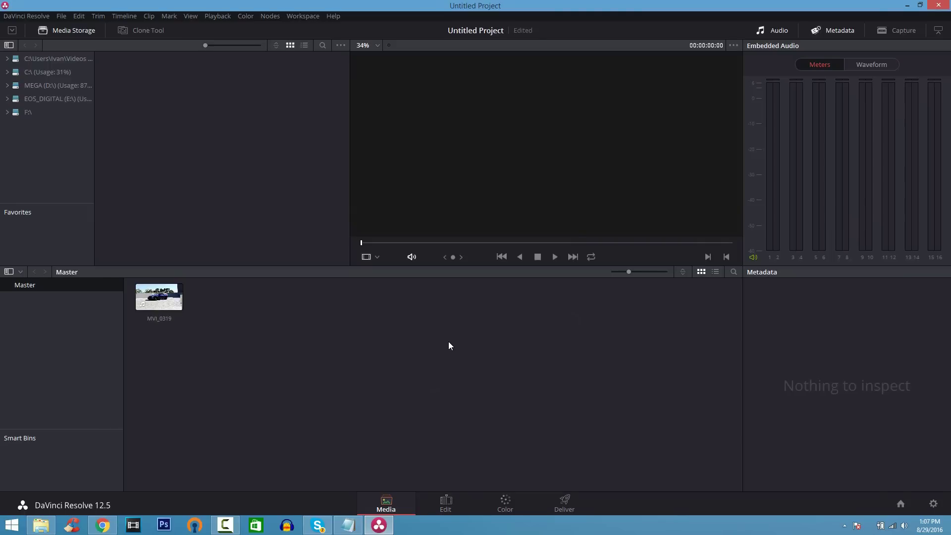
pyautogui.click(450, 508)
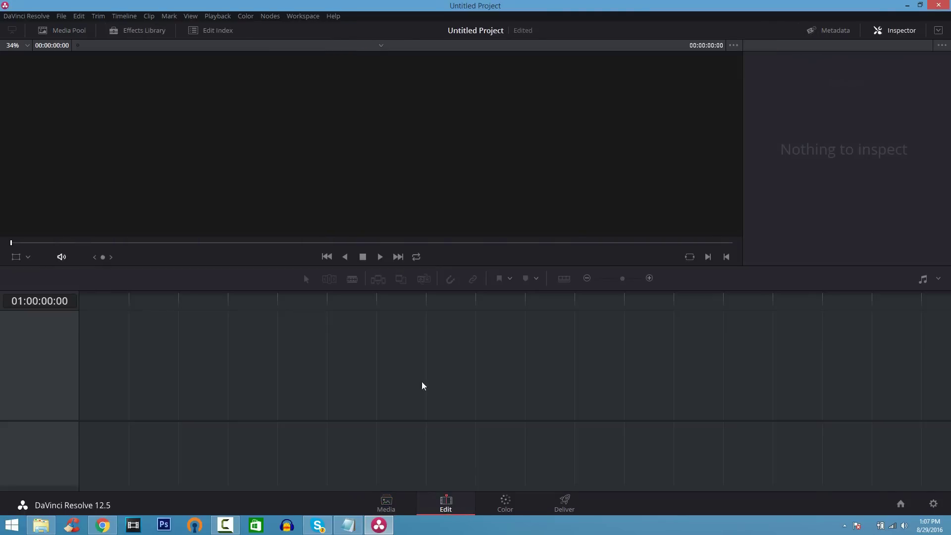
pyautogui.click(506, 504)
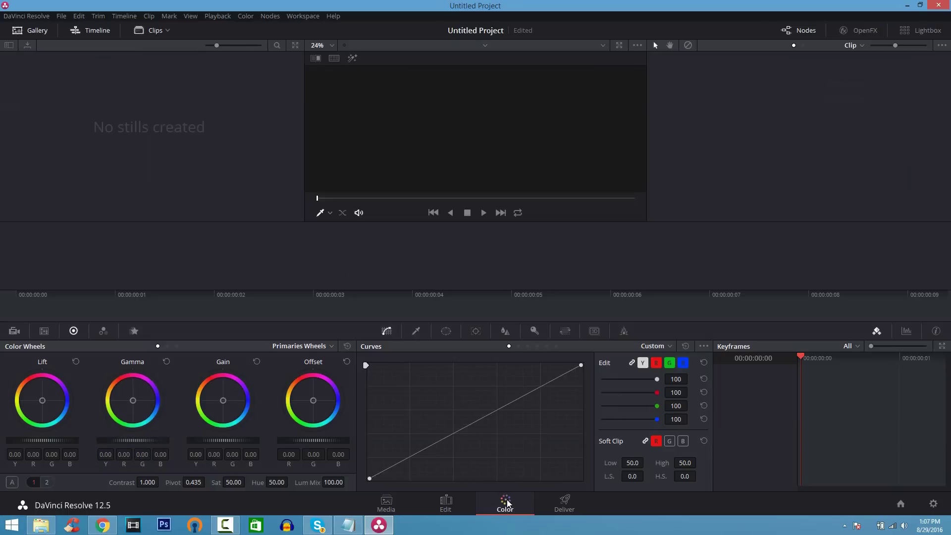
pyautogui.click(562, 508)
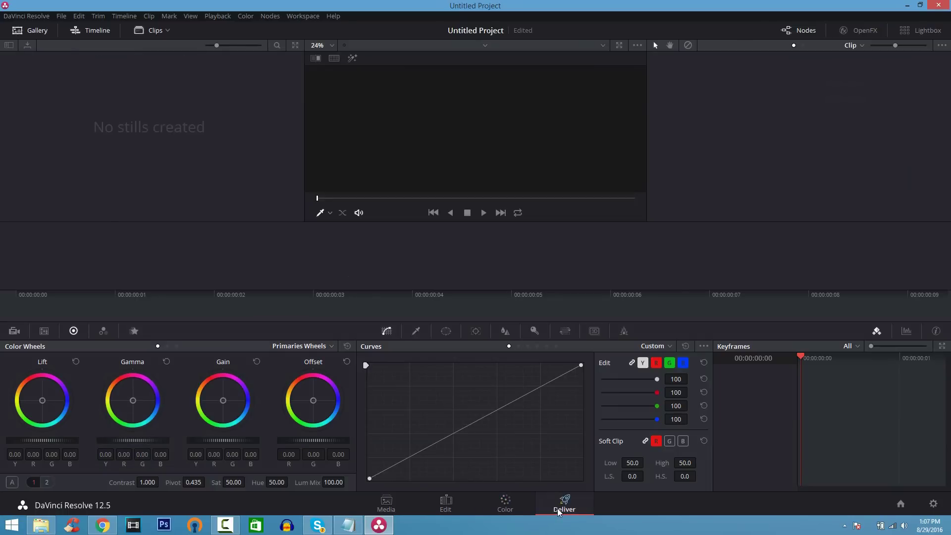
pyautogui.click(410, 507)
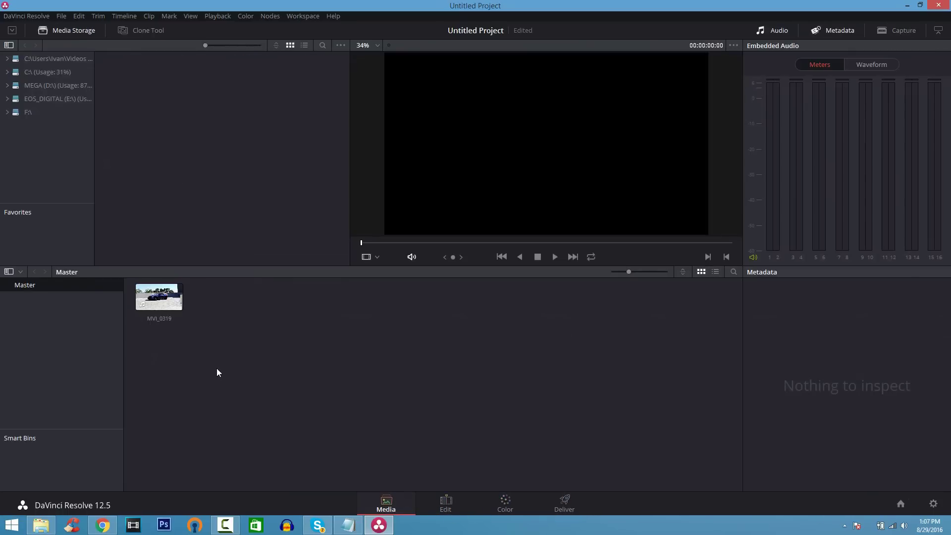
# Step: Place clip MVI_0319 from the Edit page's Media Pool onto a new timeline
pyautogui.moveTo(179, 320)
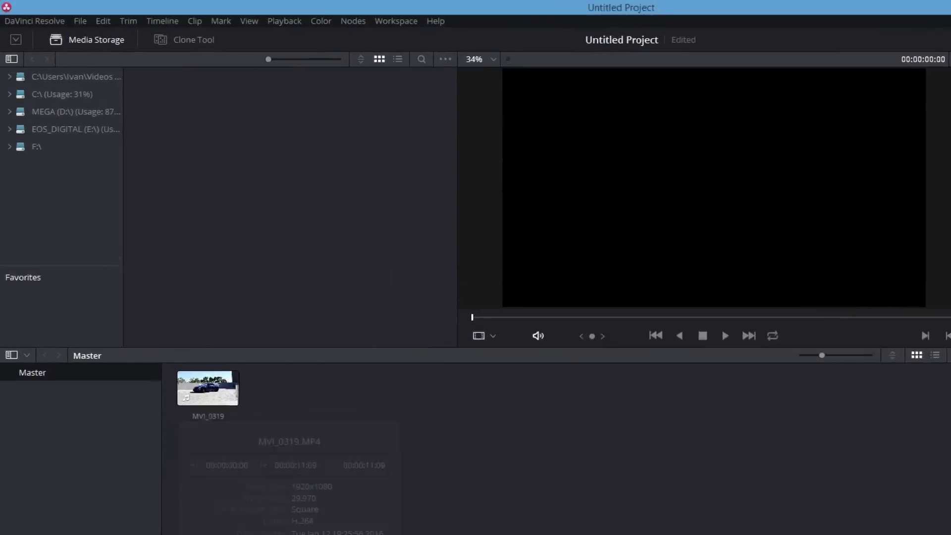
pyautogui.hotkey('shift', '4')
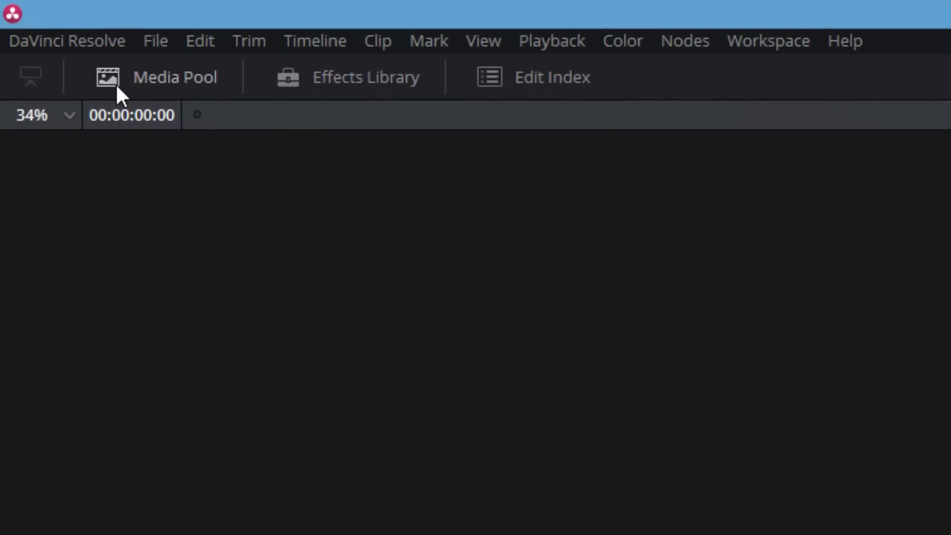
pyautogui.click(115, 84)
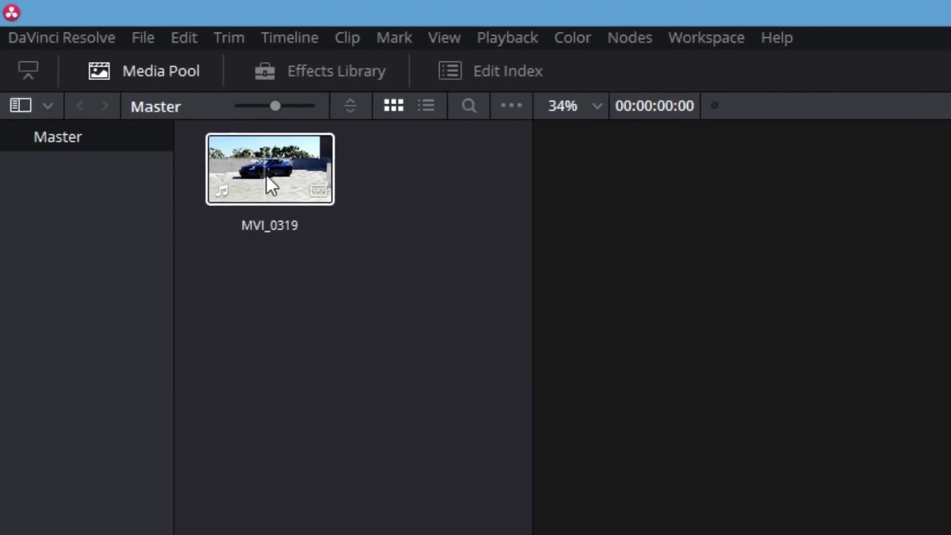
pyautogui.moveTo(266, 174); pyautogui.dragTo(257, 331)
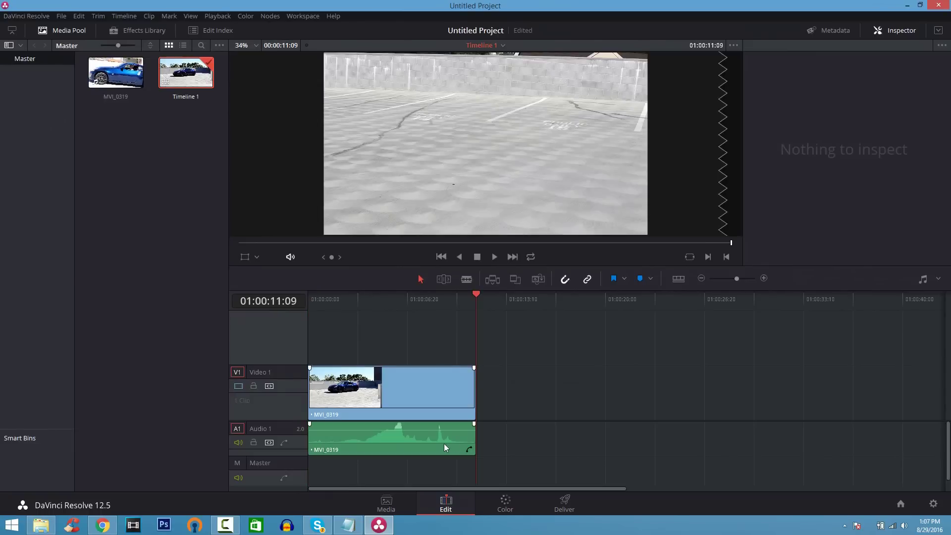
# Step: Lower the clip's audio volume by about 4.65 dB, then go to the Color page
pyautogui.moveTo(480, 294); pyautogui.dragTo(317, 286)
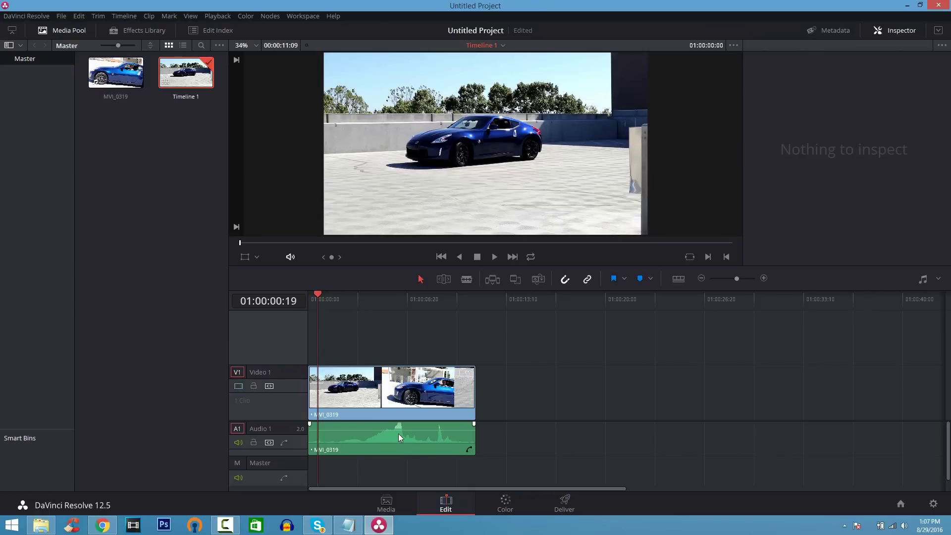
pyautogui.moveTo(399, 430); pyautogui.dragTo(398, 434)
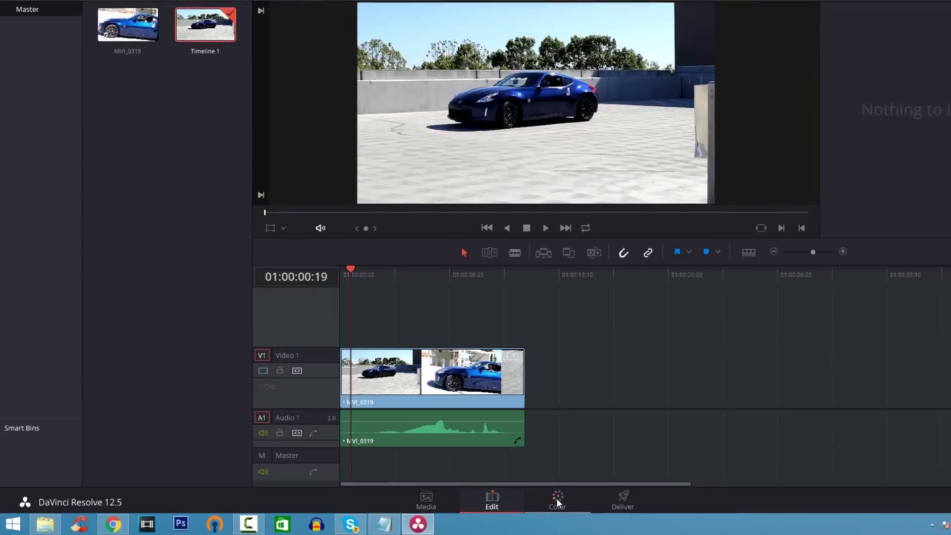
pyautogui.click(557, 503)
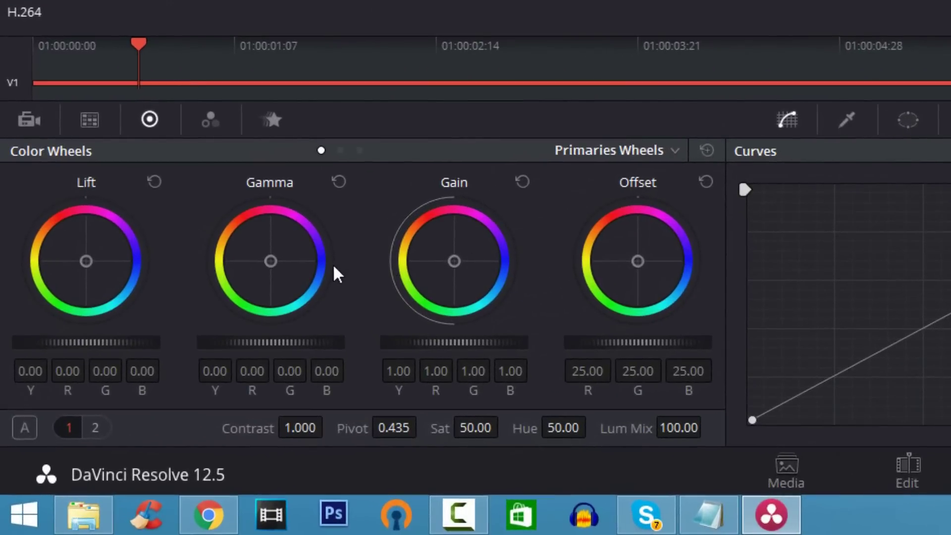
# Step: Drag the Lift wheel toward blue to cool MVI_0319's shadows, then return to the Edit page
pyautogui.moveTo(109, 284); pyautogui.dragTo(93, 259)
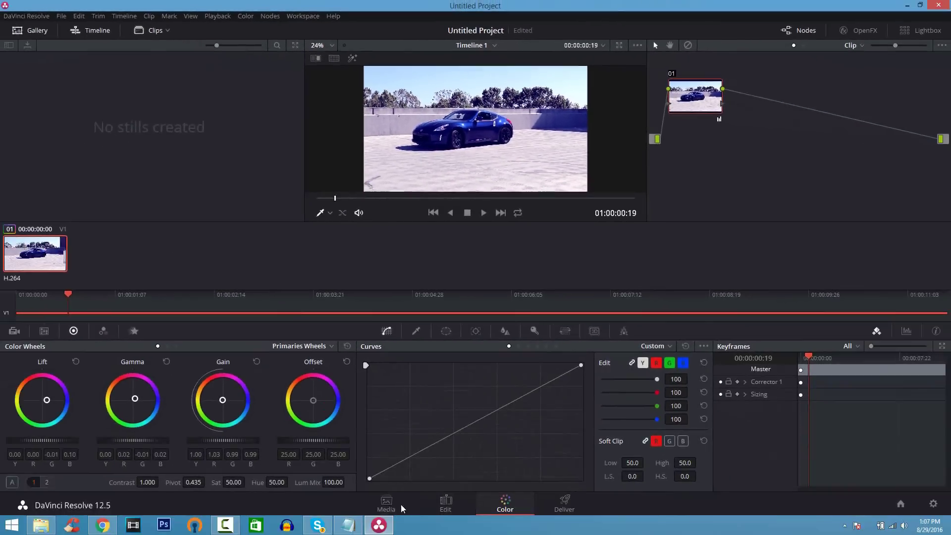
pyautogui.click(445, 505)
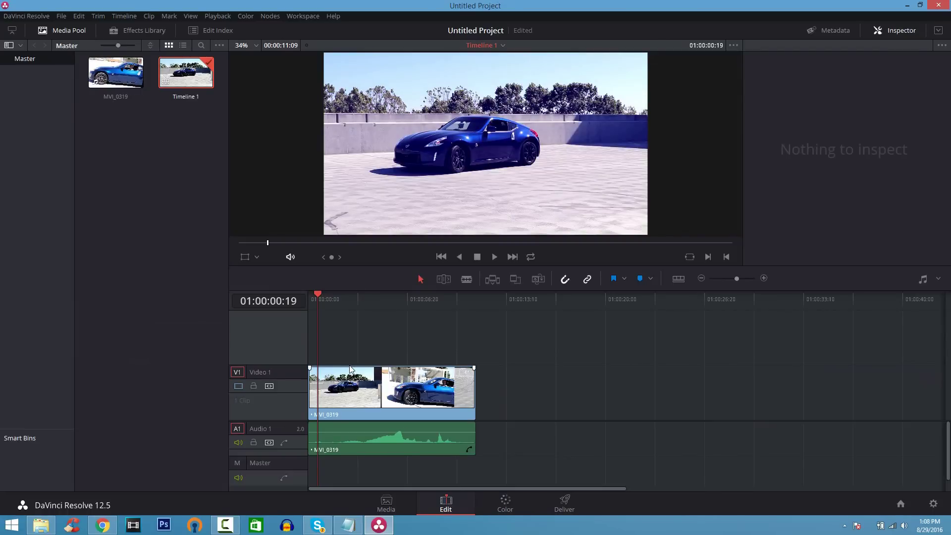
# Step: Add a Toolbox Text title on a new V2 track above the clip
pyautogui.click(157, 34)
pyautogui.moveTo(225, 334); pyautogui.dragTo(231, 465)
pyautogui.moveTo(53, 384); pyautogui.dragTo(350, 342)
pyautogui.click(346, 342)
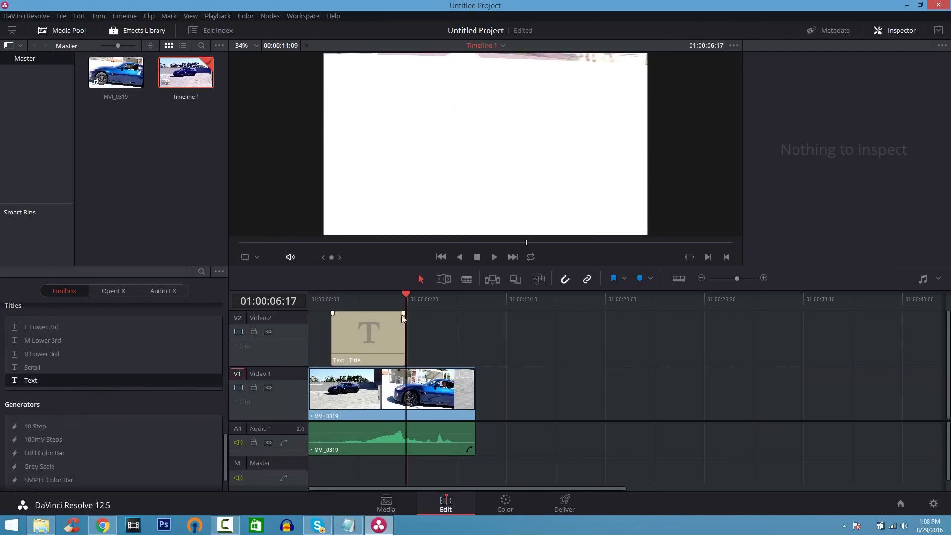
pyautogui.moveTo(406, 295); pyautogui.dragTo(361, 292)
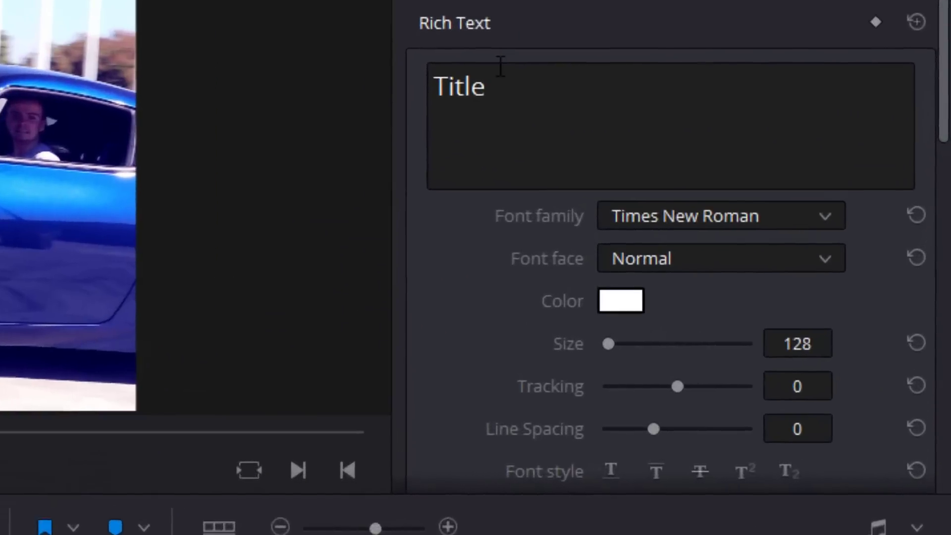
# Step: Replace the placeholder title text with '370Z Exhaust'
pyautogui.click(480, 79)
pyautogui.doubleClick(447, 82)
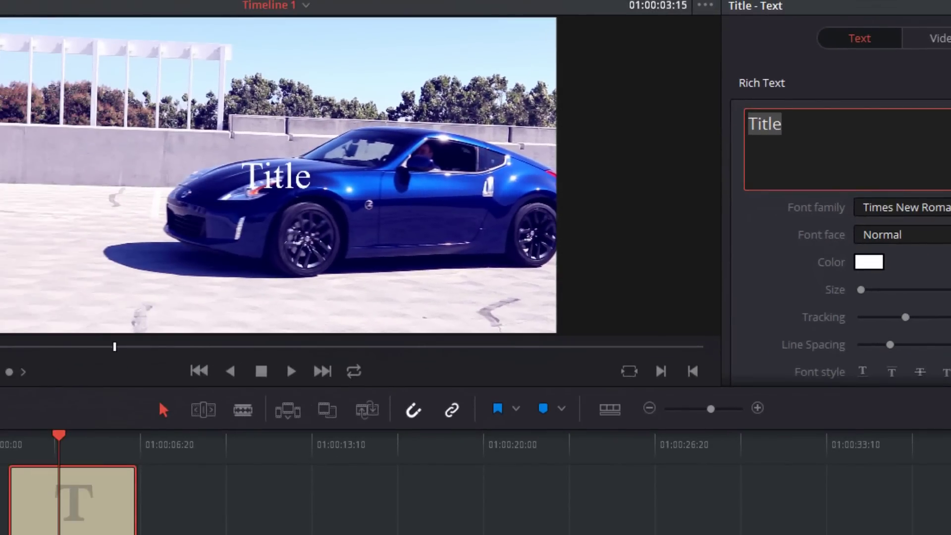
pyautogui.write('370Z E')
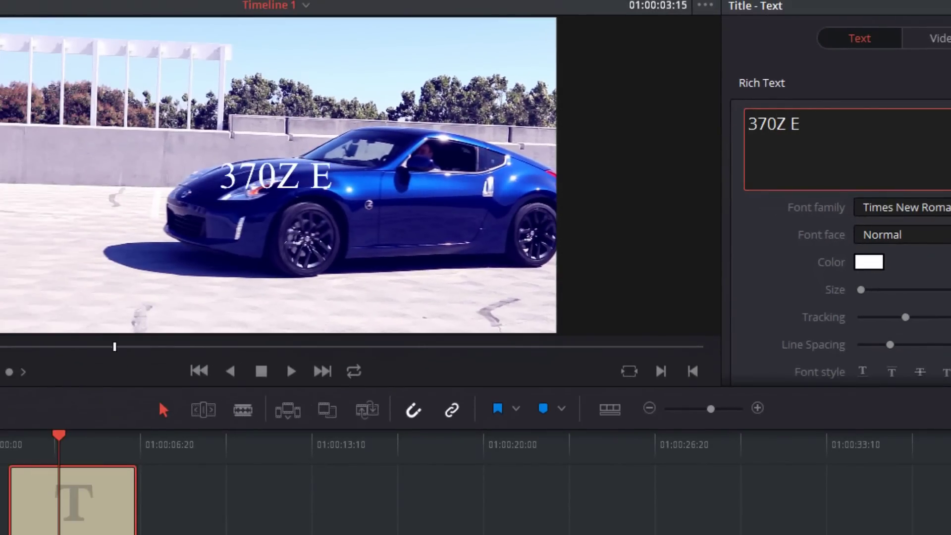
pyautogui.write('xhaust')
pyautogui.press('BackSpace')
pyautogui.write('t')
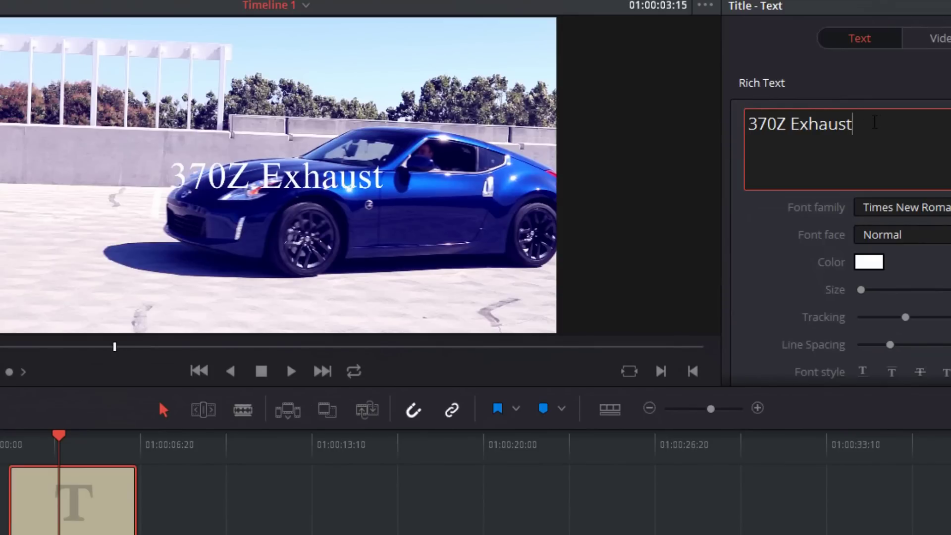
pyautogui.hotkey('ctrl', 'a')
# Step: Set the title font to BigNoodleTitling and make the text much larger
pyautogui.click(901, 207)
pyautogui.scroll(20, 902, 372)
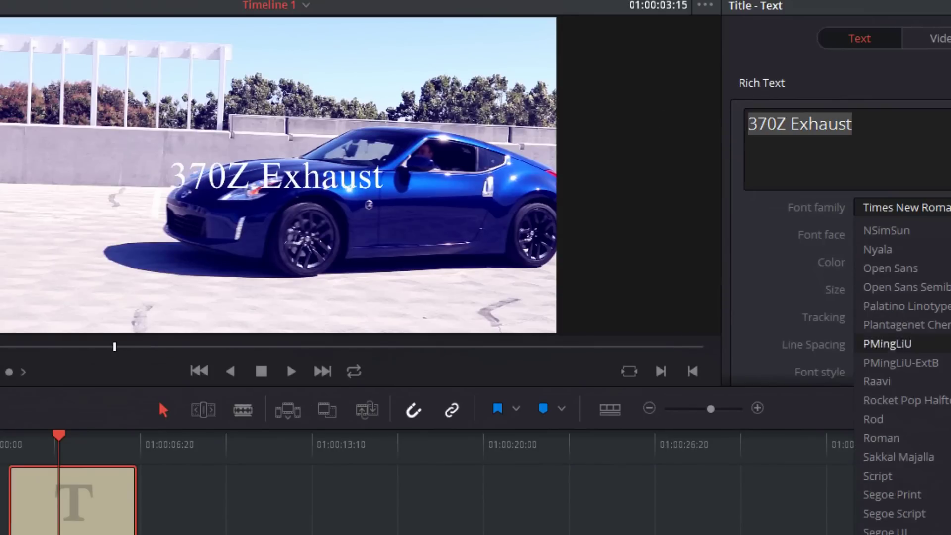
pyautogui.scroll(6, 902, 372)
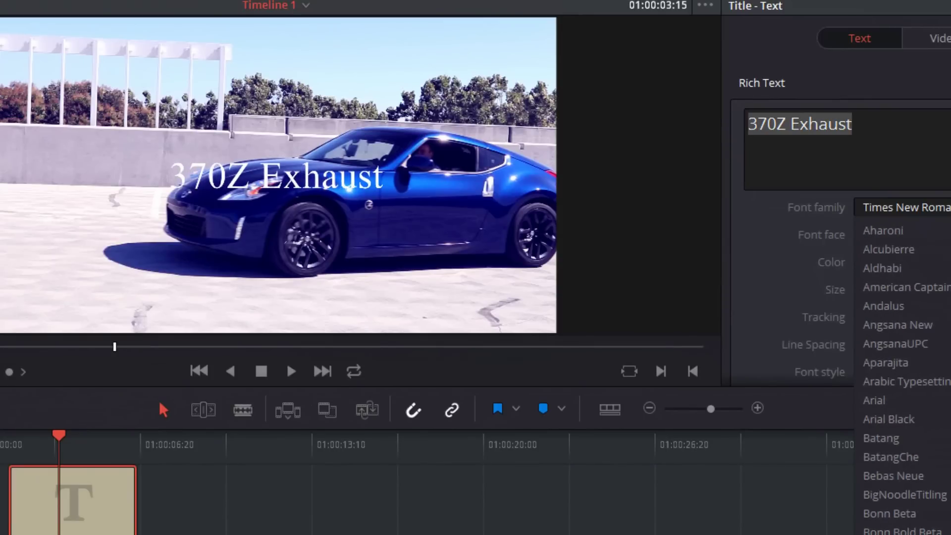
pyautogui.press('Escape')
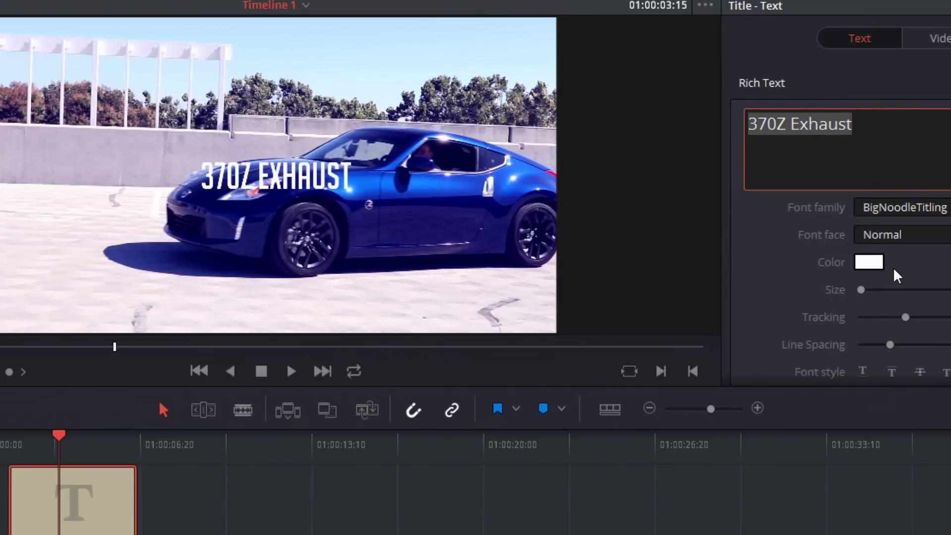
pyautogui.moveTo(870, 294); pyautogui.dragTo(865, 290)
# Step: Colour the title yellow-green #aaff00 and preview it across the timeline
pyautogui.click(868, 263)
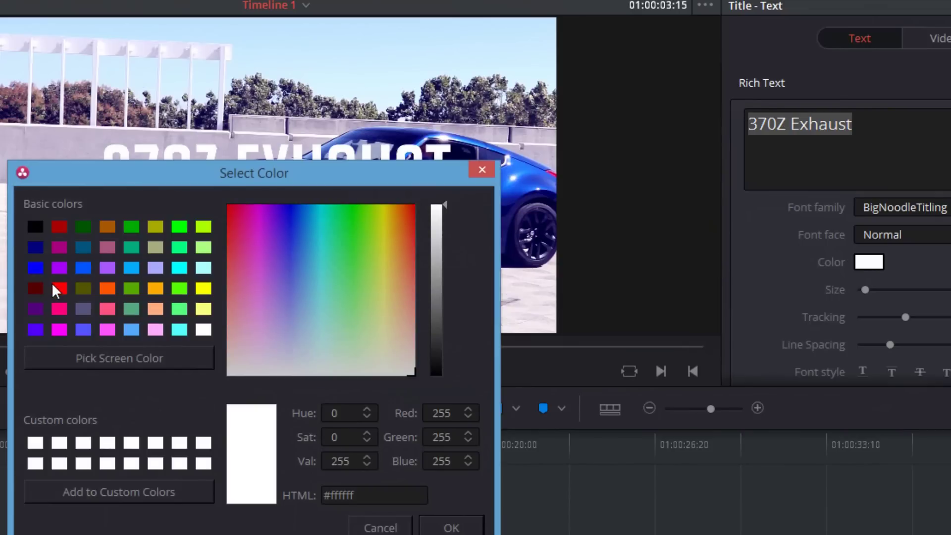
pyautogui.click(59, 289)
pyautogui.click(204, 227)
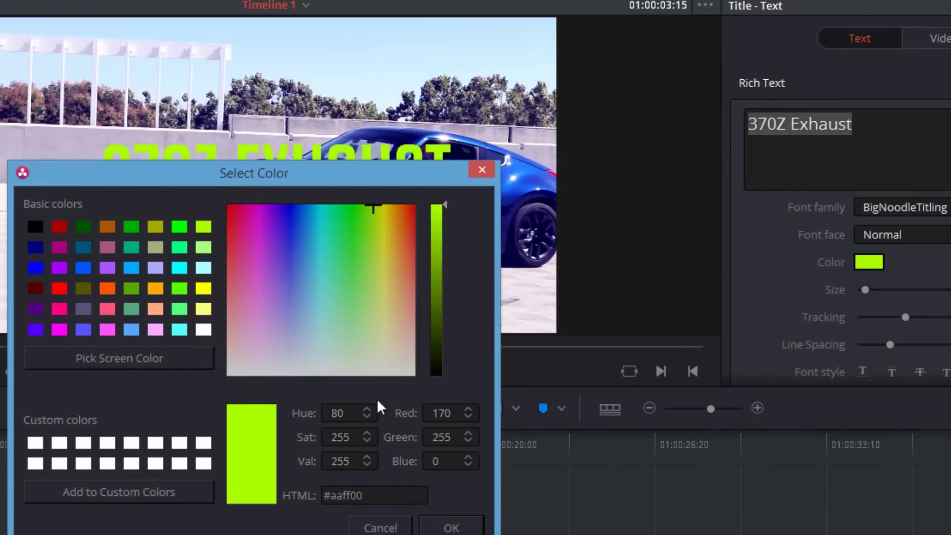
pyautogui.click(452, 528)
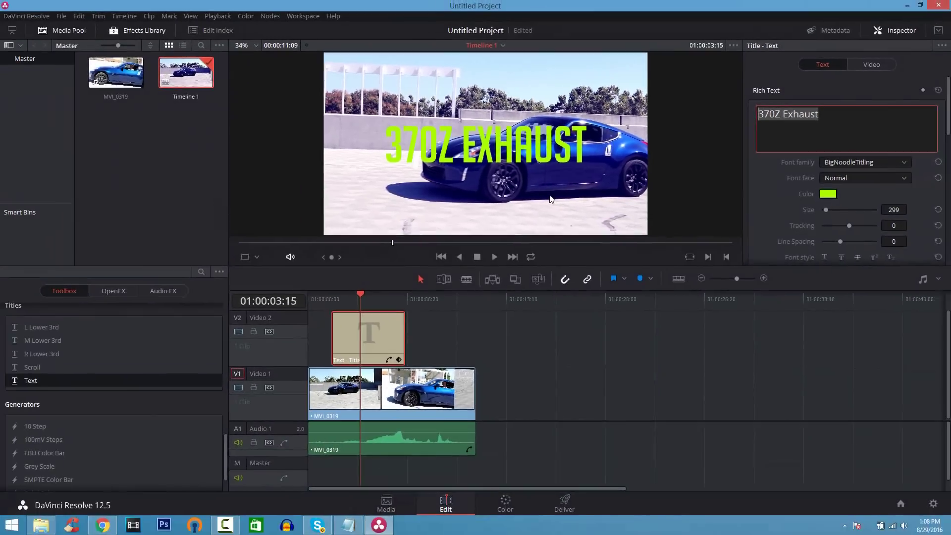
pyautogui.moveTo(355, 293); pyautogui.dragTo(304, 296)
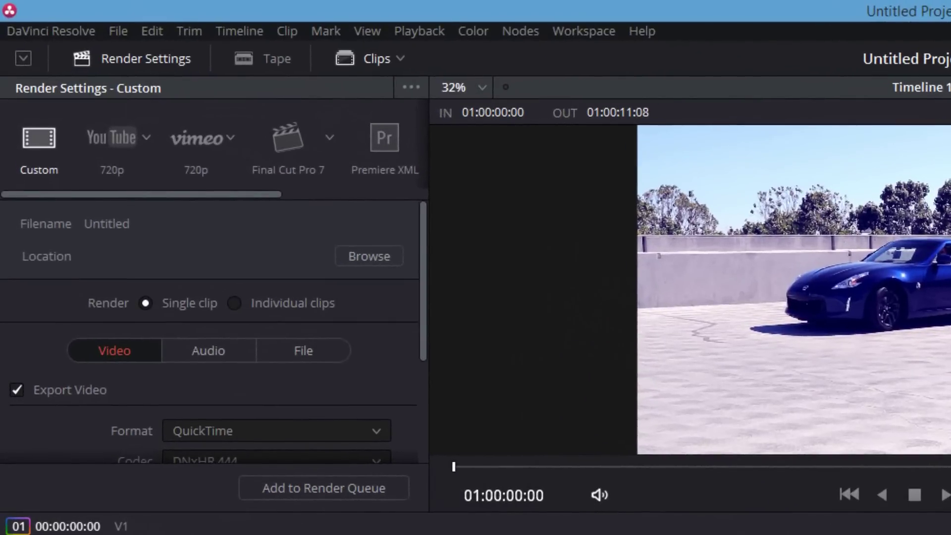
# Step: Choose the Vimeo 720p render preset on the Deliver page
pyautogui.click(105, 137)
pyautogui.click(205, 141)
pyautogui.click(119, 137)
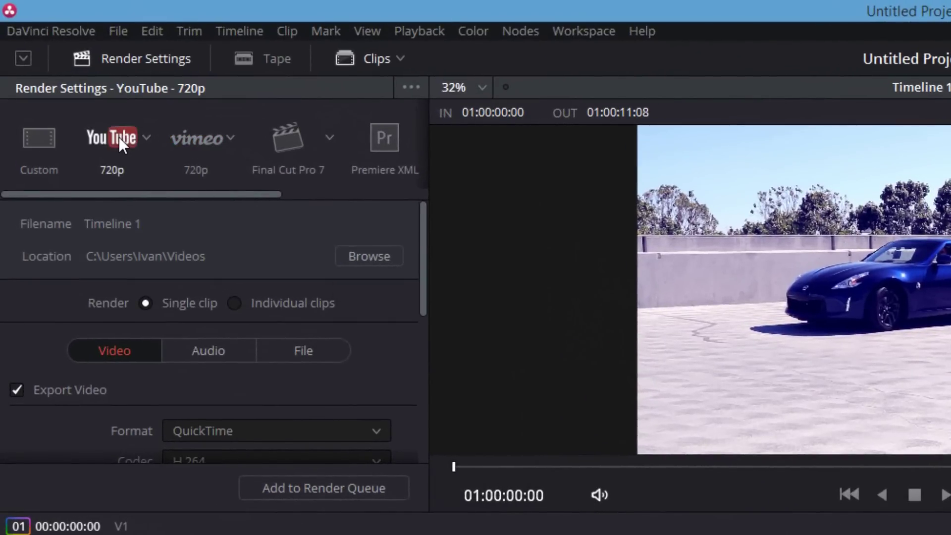
pyautogui.click(179, 135)
pyautogui.moveTo(416, 293); pyautogui.dragTo(423, 448)
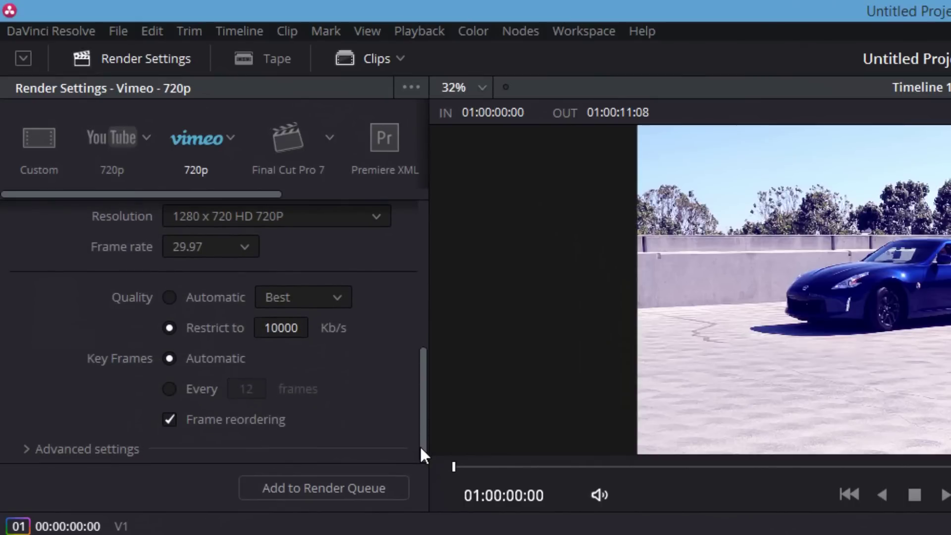
# Step: Set the output resolution to 1920 x 1080 HD, start the render, and minimize Resolve
pyautogui.click(376, 223)
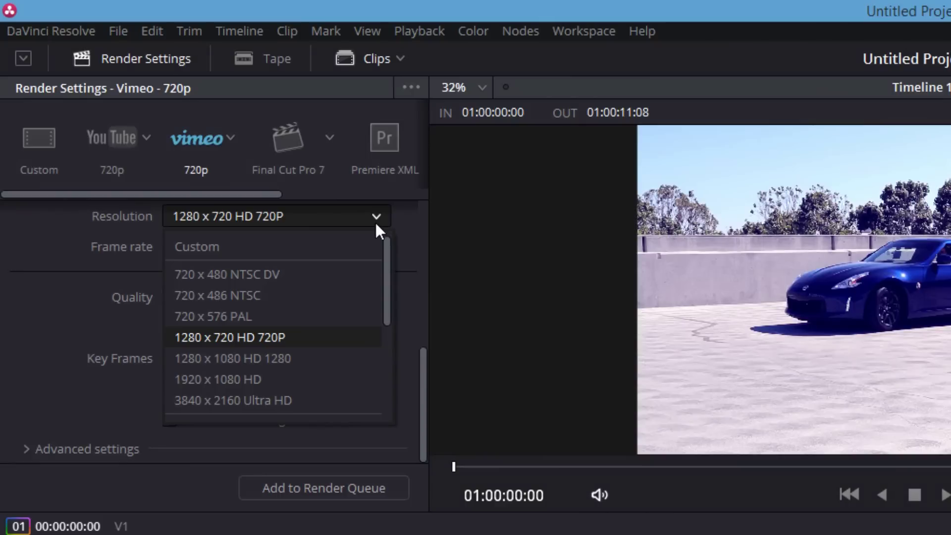
pyautogui.click(329, 387)
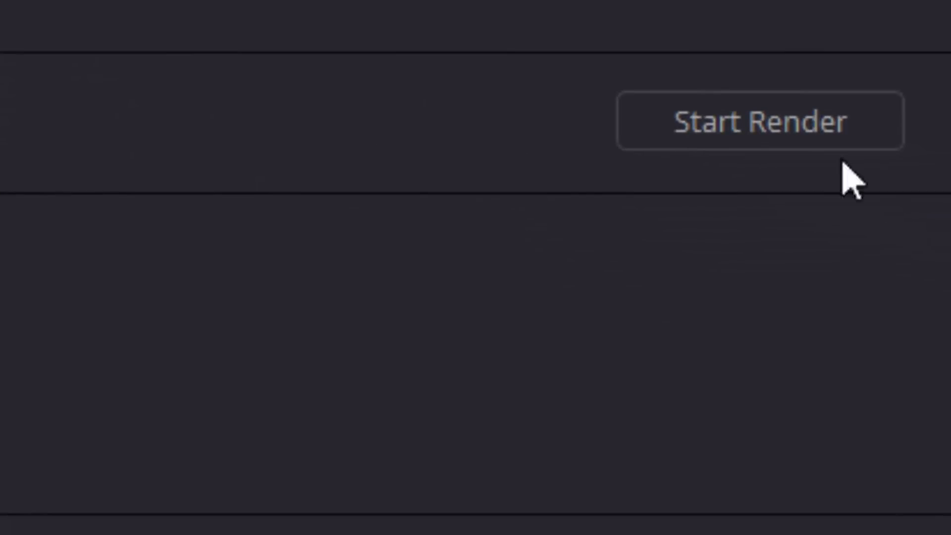
pyautogui.click(774, 145)
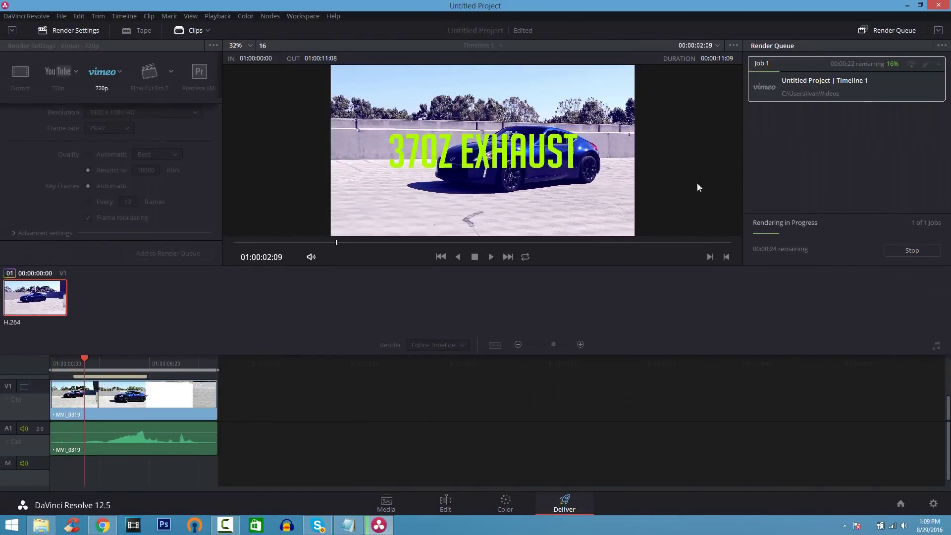
pyautogui.click(909, 7)
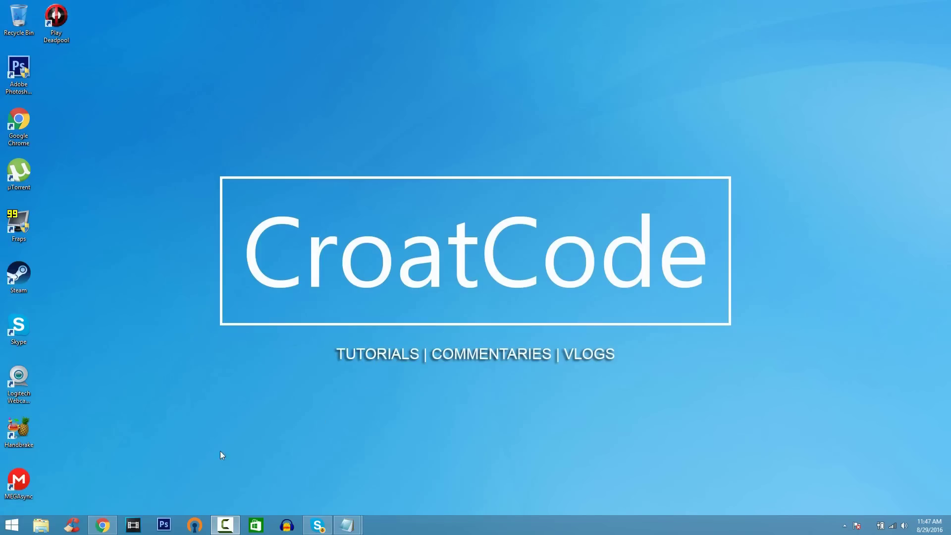
# Step: Return to the HitFilm store in Chrome and choose GET FOR FREE for HitFilm 4 Express
pyautogui.moveTo(111, 516)
pyautogui.click(137, 458)
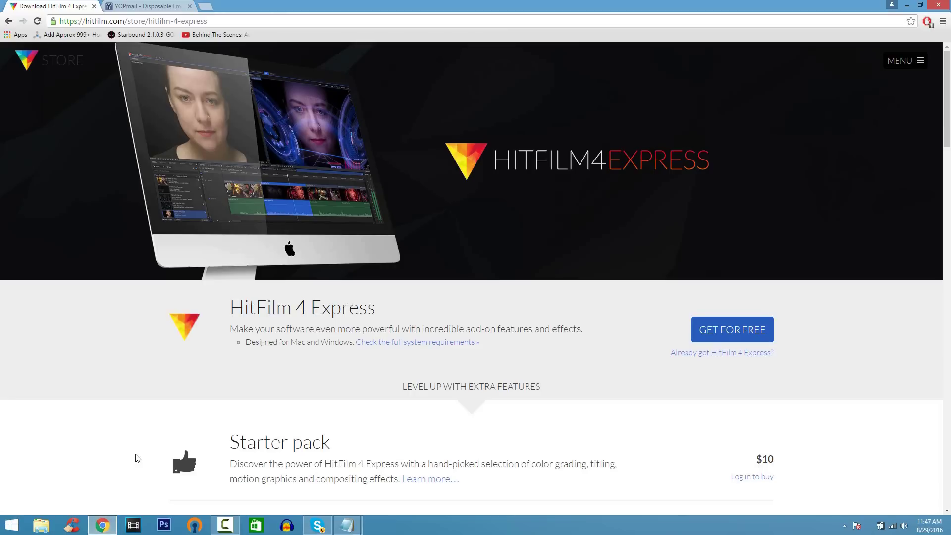
pyautogui.scroll(-5, 137, 458)
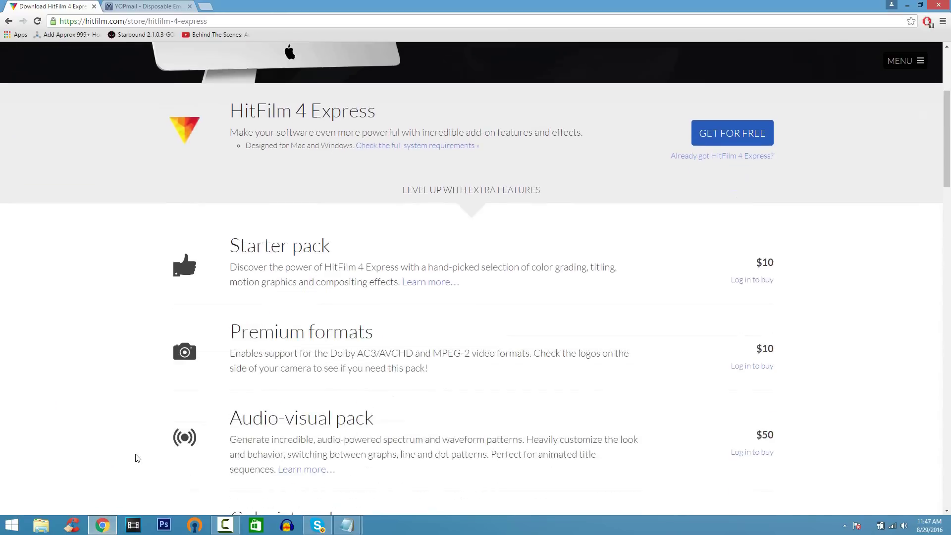
pyautogui.scroll(4, 137, 457)
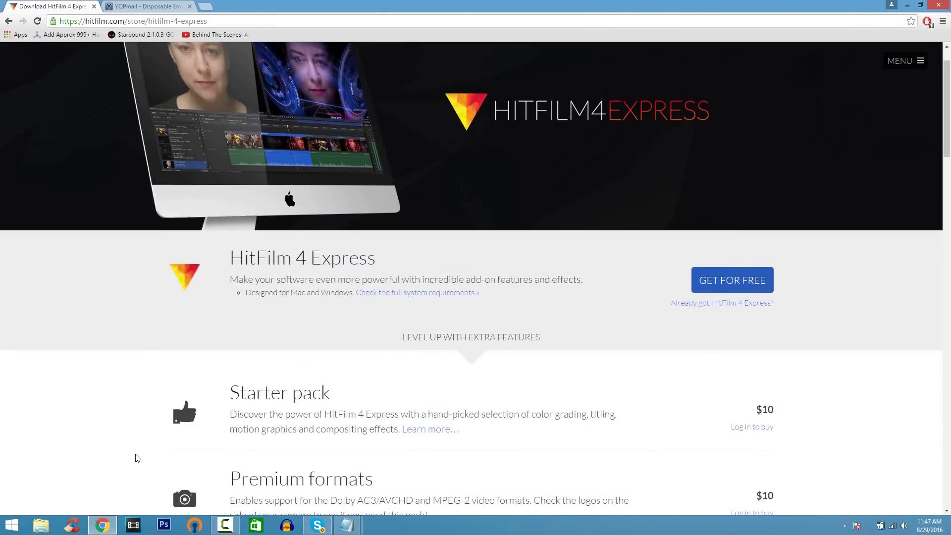
pyautogui.scroll(1, 137, 458)
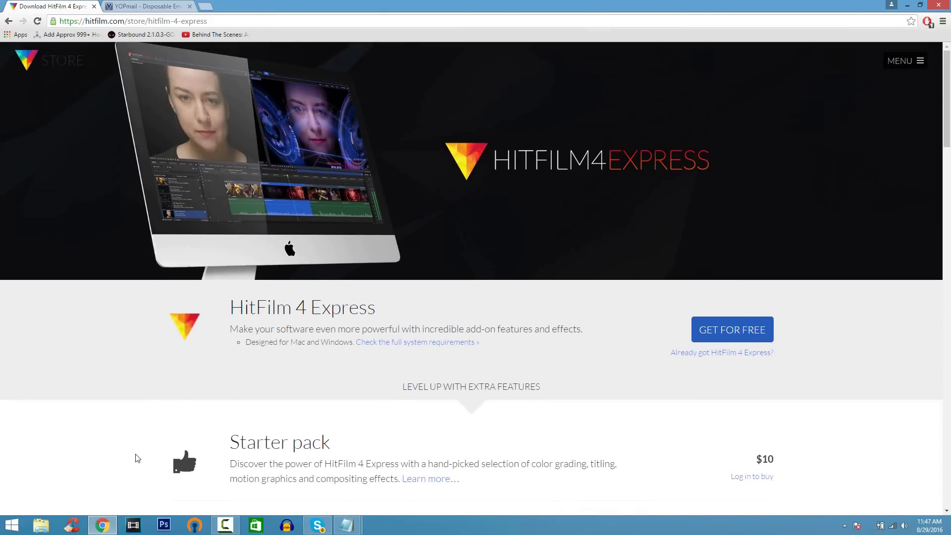
pyautogui.click(696, 341)
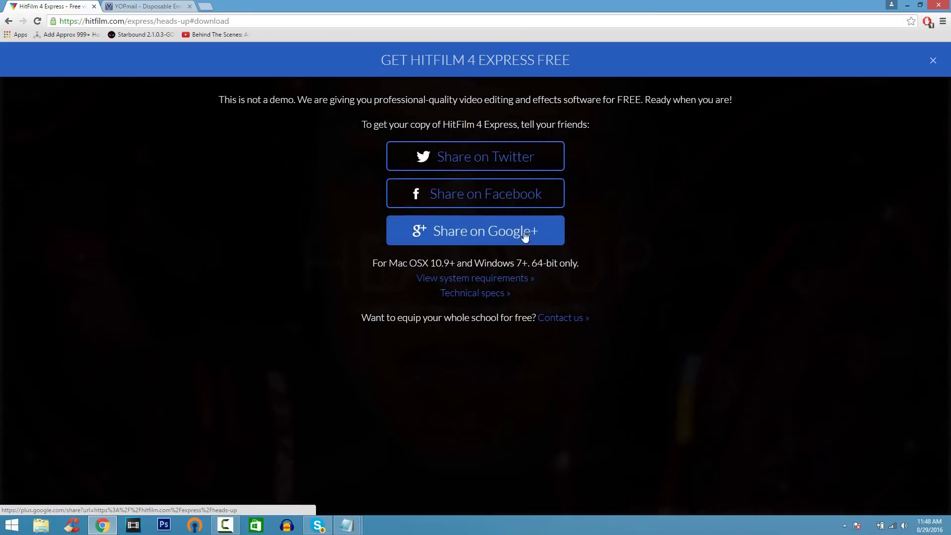
# Step: Dismiss the Facebook share popup and enter the account's display name, e-mail and password
pyautogui.click(528, 198)
pyautogui.click(592, 179)
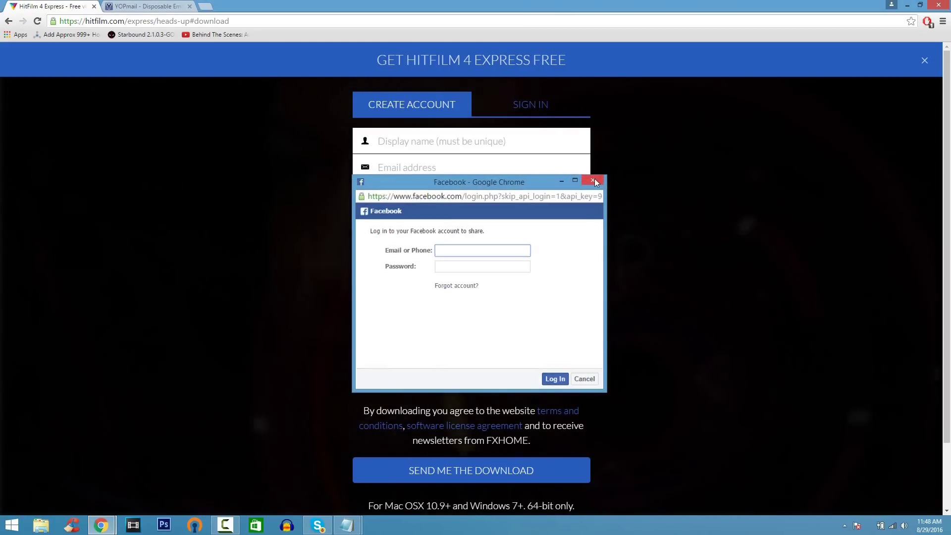
pyautogui.click(464, 143)
pyautogui.write('Justarandomacc')
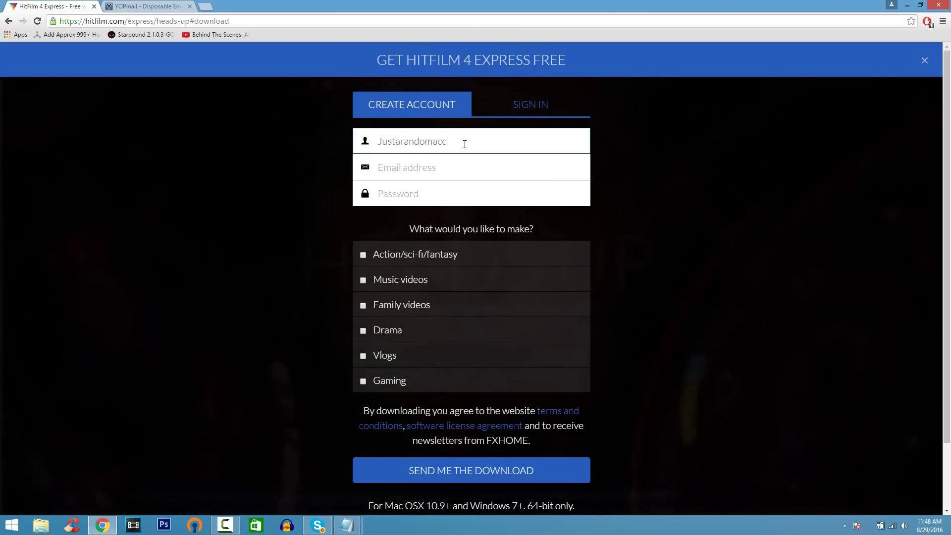
pyautogui.press('Tab')
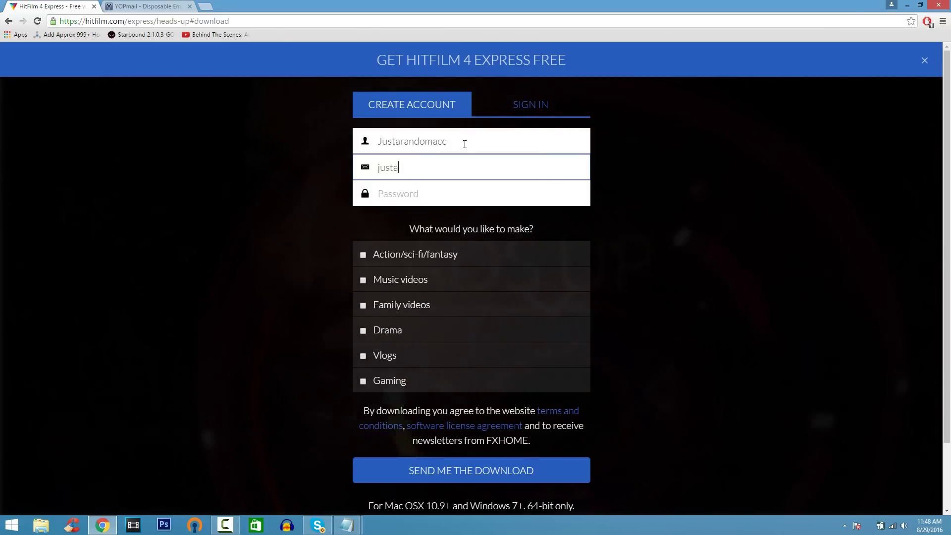
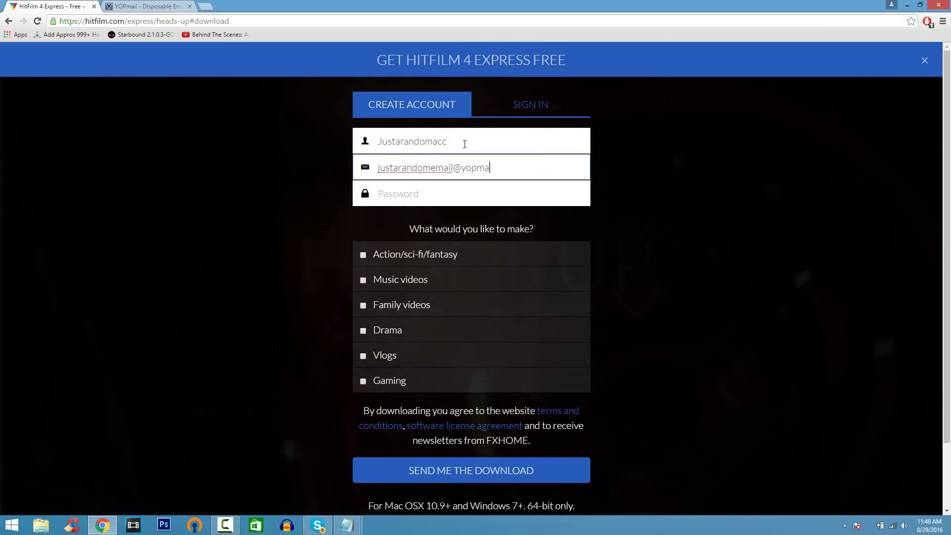
pyautogui.press('Tab')
pyautogui.write('•••')
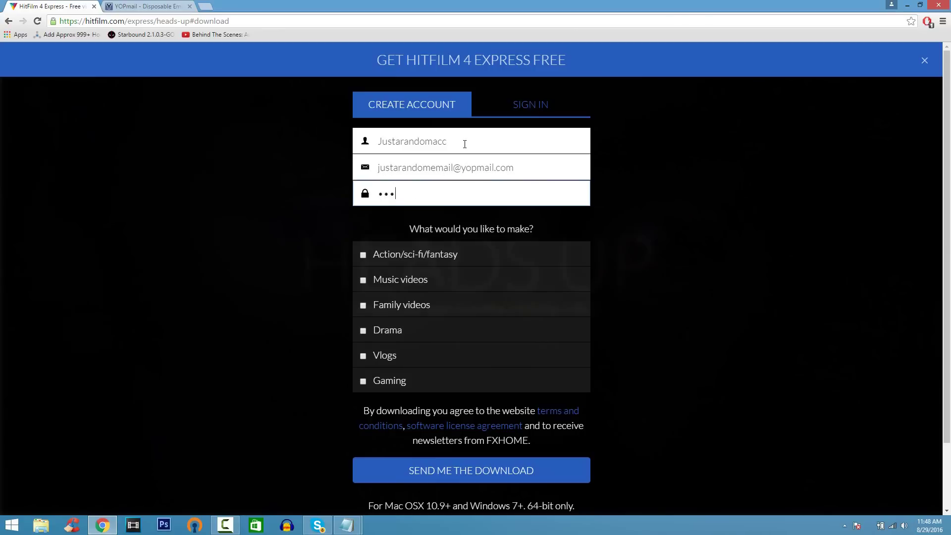
pyautogui.write('•')
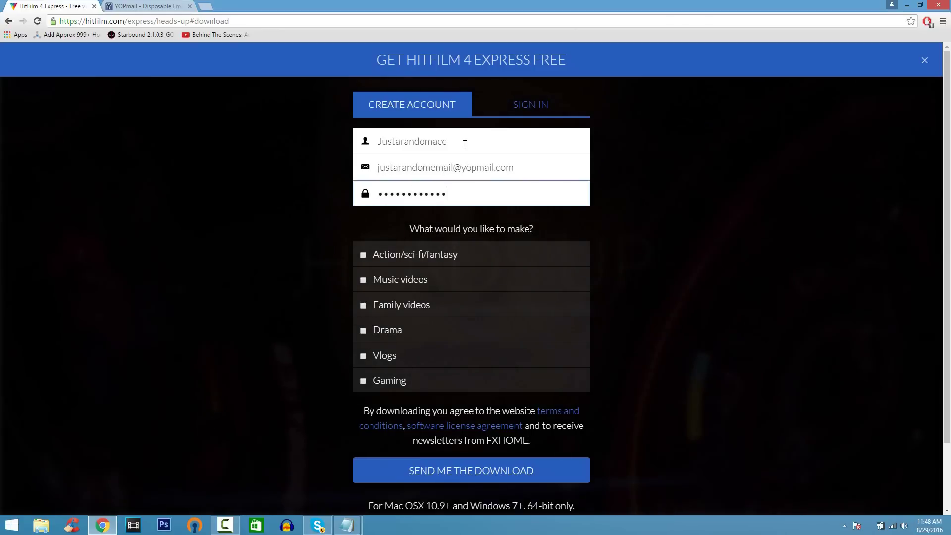
# Step: Copy the entered e-mail address and submit the form with SEND ME THE DOWNLOAD
pyautogui.moveTo(490, 167); pyautogui.dragTo(515, 167)
pyautogui.hotkey('ctrl', 'a')
pyautogui.hotkey('ctrl', 'c')
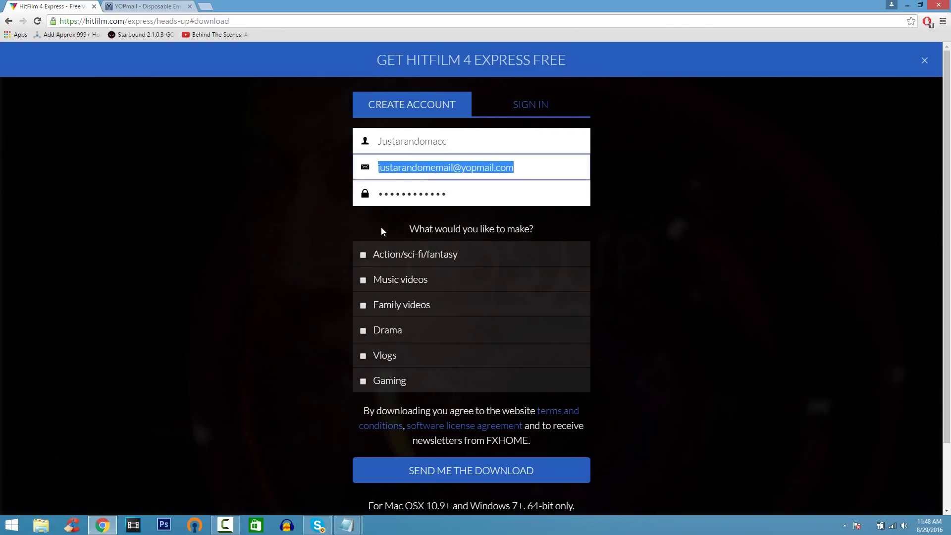
pyautogui.click(462, 473)
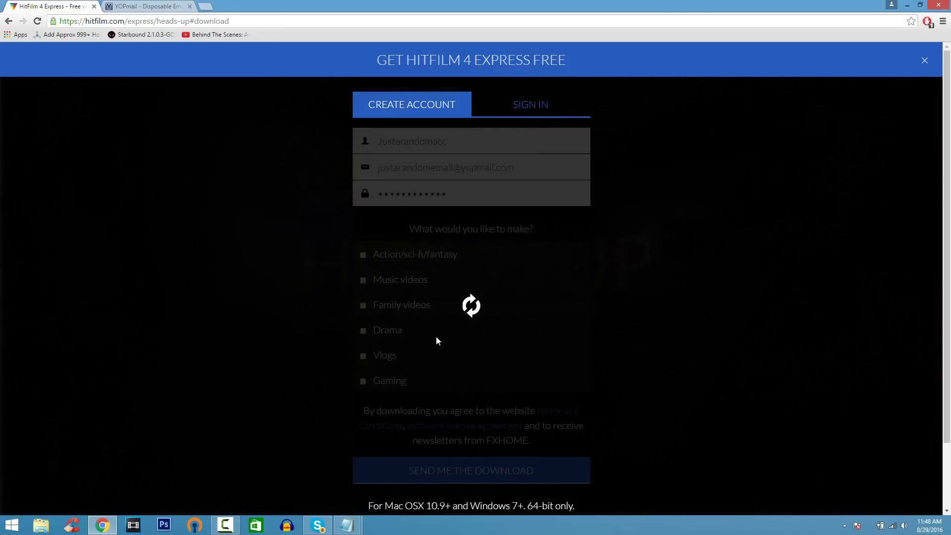
# Step: Open the copied address's YOPmail inbox, follow HitFilm's welcome e-mail link, and download the Windows installer
pyautogui.click(164, 8)
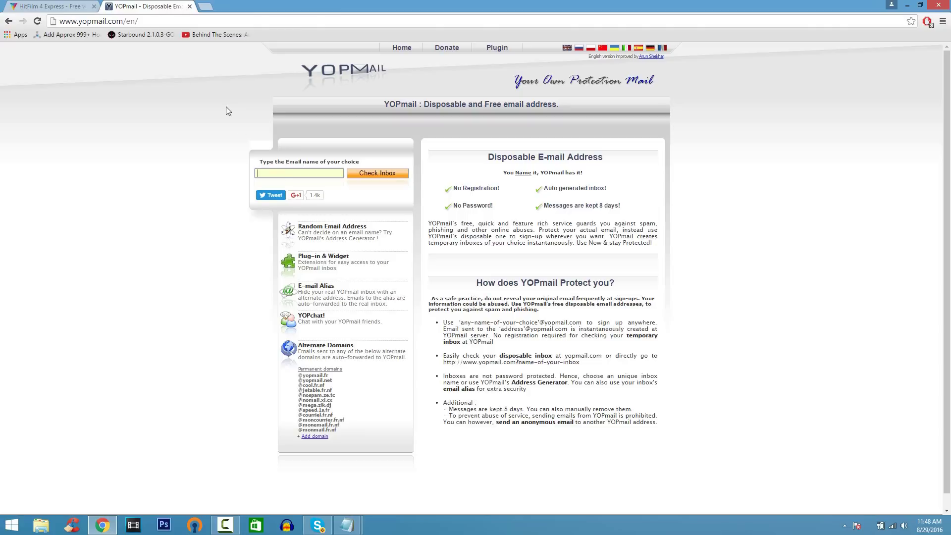
pyautogui.hotkey('ctrl', 'v')
pyautogui.click(374, 174)
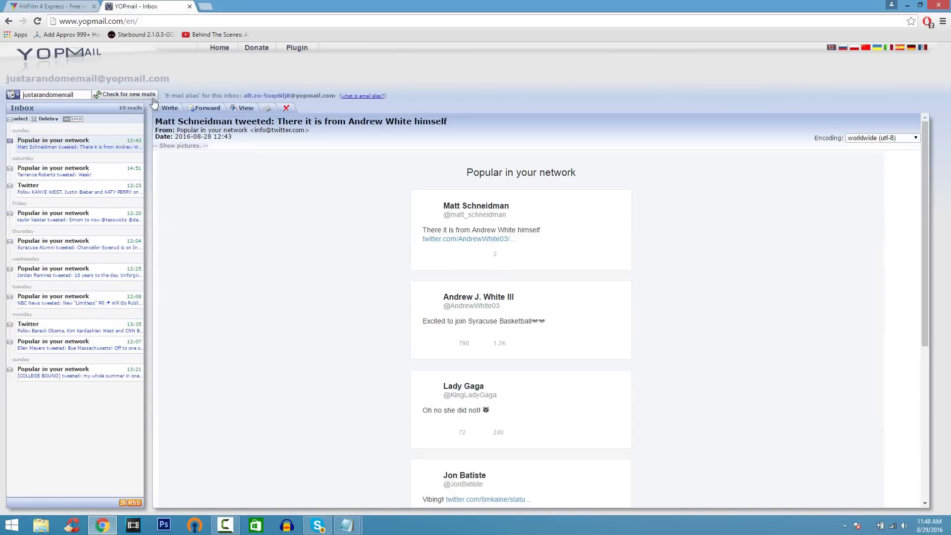
pyautogui.click(125, 94)
pyautogui.click(463, 299)
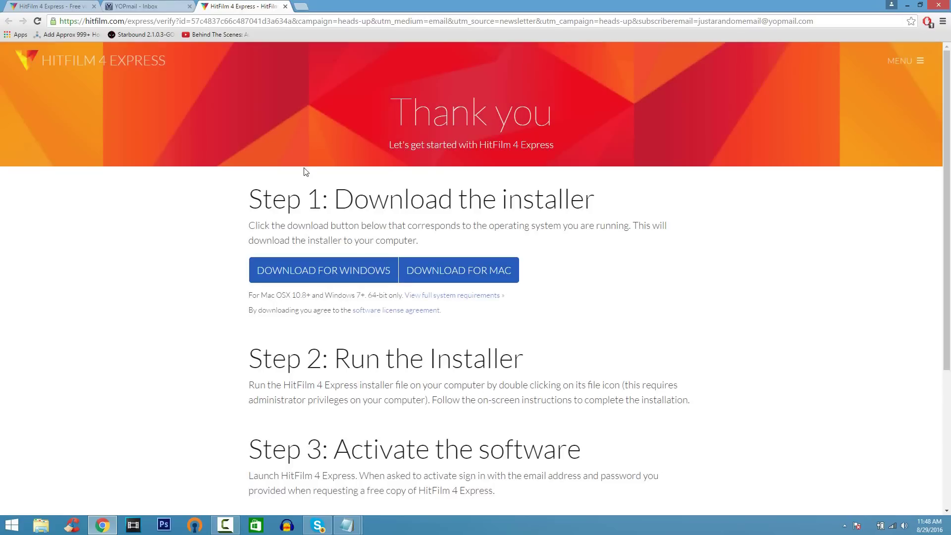
pyautogui.click(383, 281)
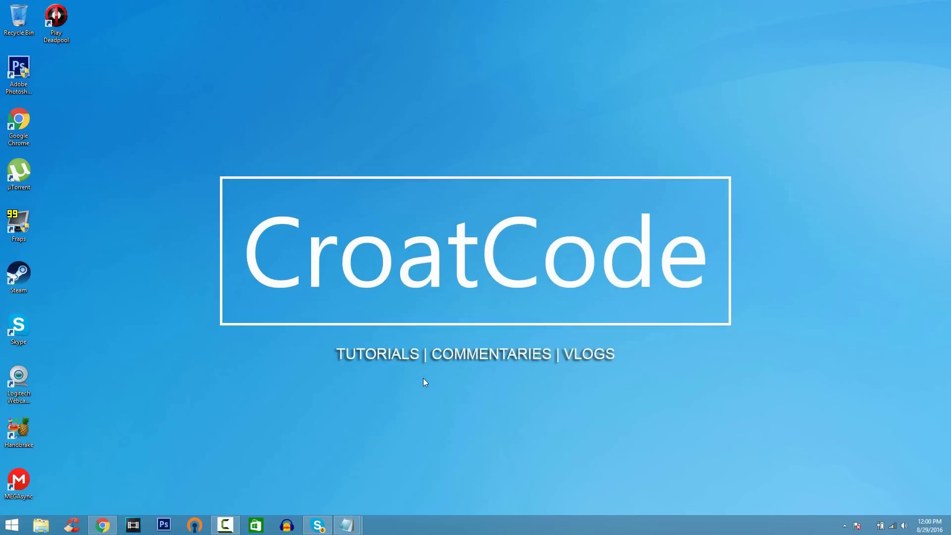
# Step: Launch HitFilm 4 Express and create a new 1080p Full HD @ 30 fps project
pyautogui.click(15, 526)
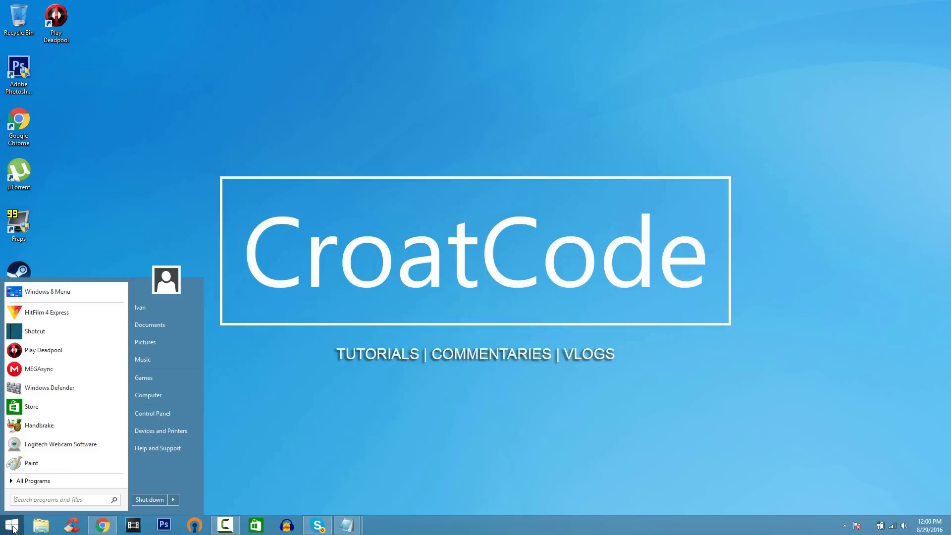
pyautogui.click(73, 319)
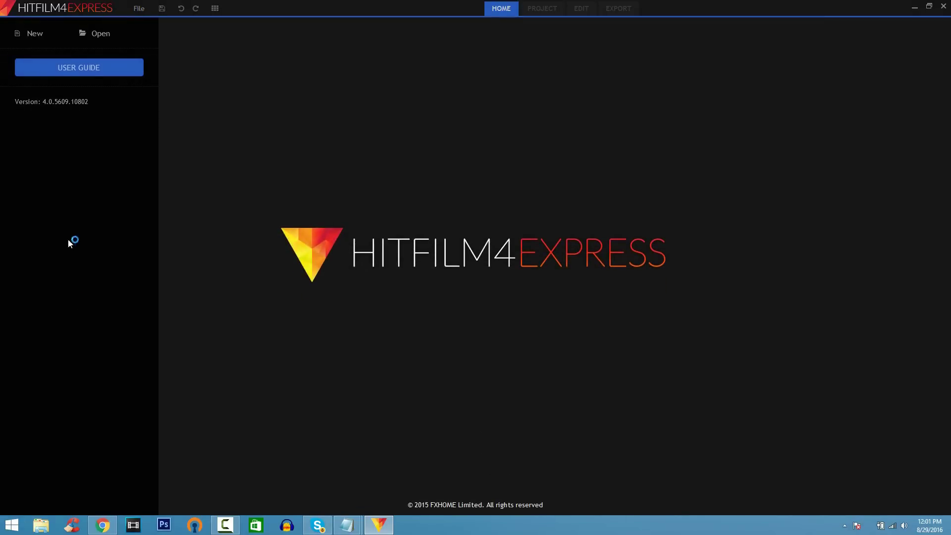
pyautogui.click(36, 39)
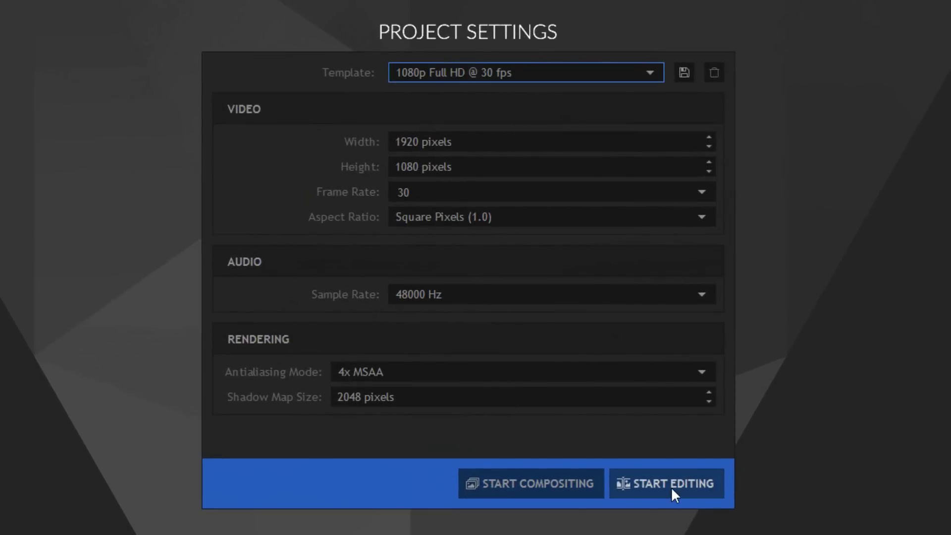
pyautogui.click(671, 485)
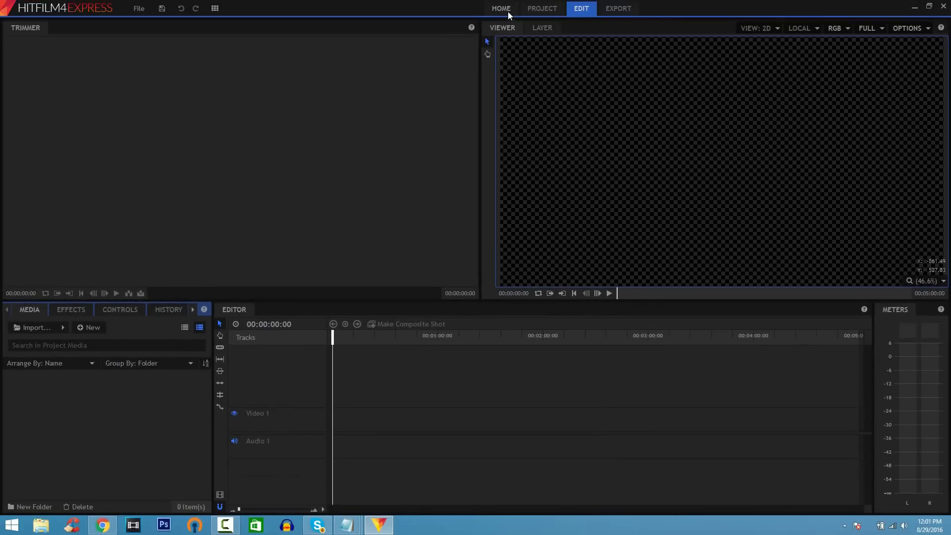
# Step: Look through the Home, Project and Export pages, returning to Edit each time
pyautogui.click(501, 8)
pyautogui.click(543, 9)
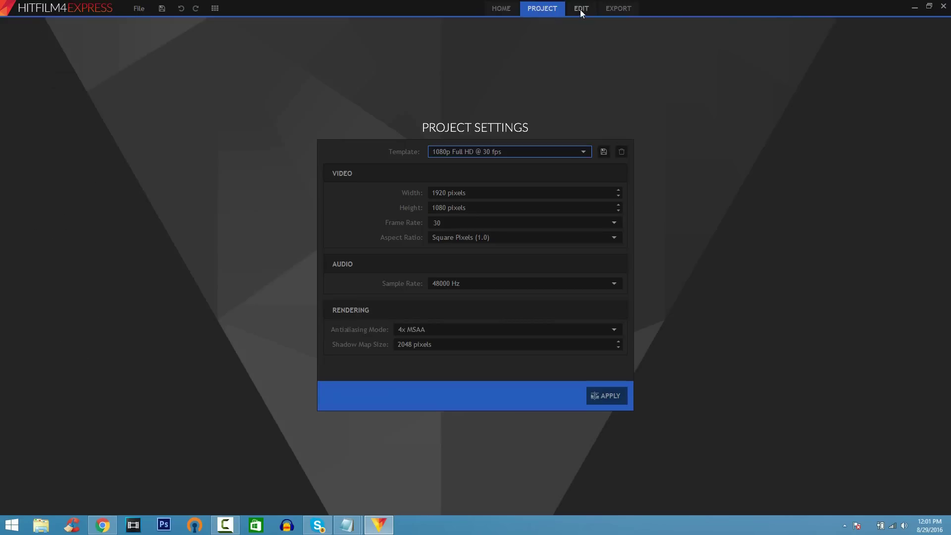
pyautogui.click(581, 9)
pyautogui.click(608, 12)
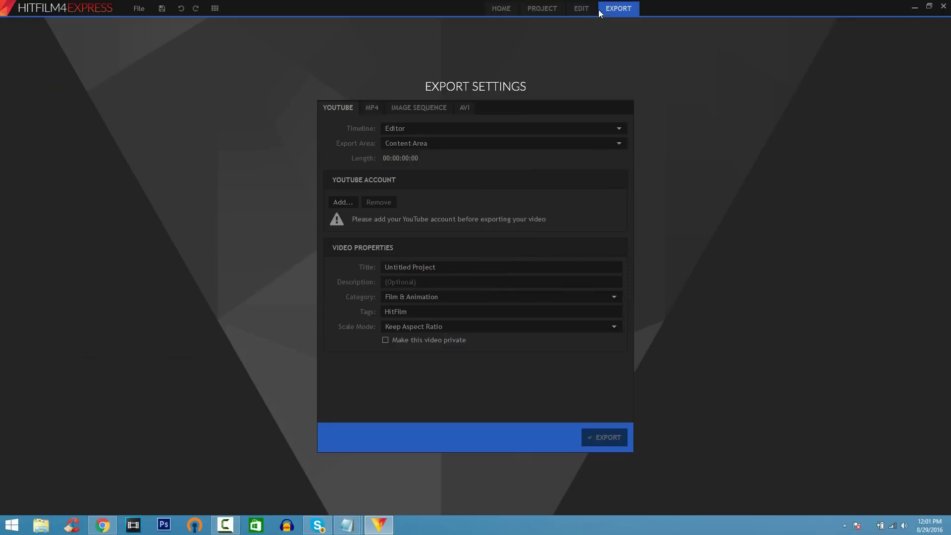
pyautogui.click(586, 7)
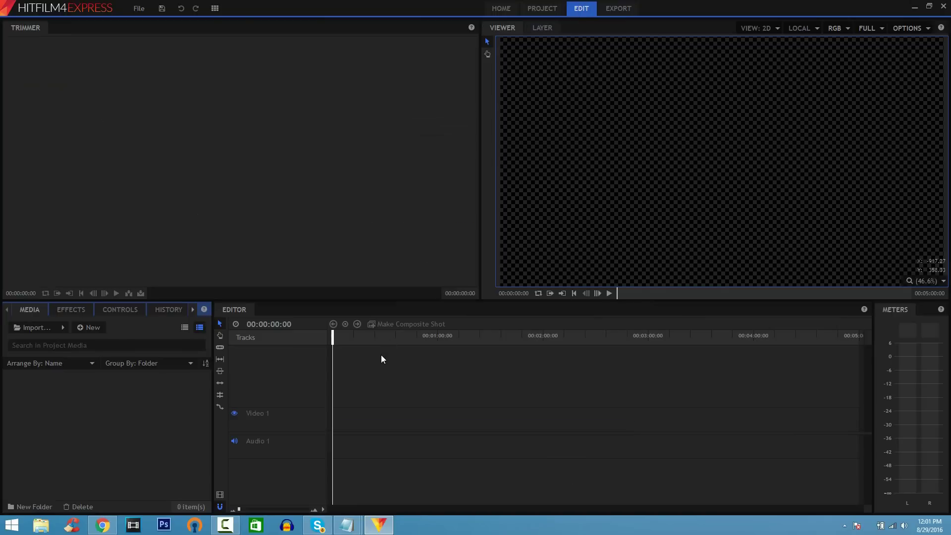
# Step: Import MVI_0013.MP4 from the Videos > F.I Video folder
pyautogui.click(37, 328)
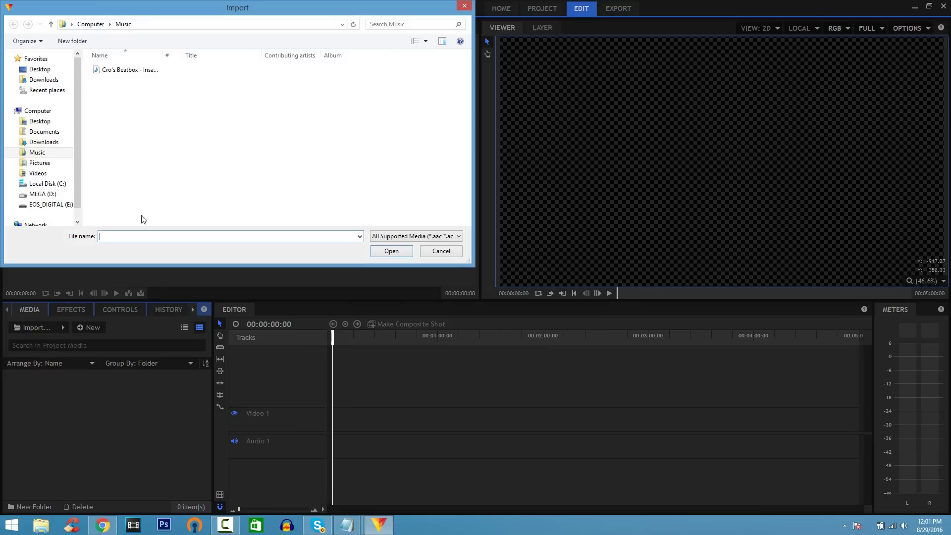
pyautogui.click(37, 173)
pyautogui.doubleClick(117, 126)
pyautogui.click(194, 83)
pyautogui.doubleClick(195, 83)
# Step: Import Cro's Beatbox - Insane Drops.mp3 from Music, then preview the MVI_0013 clip
pyautogui.click(36, 328)
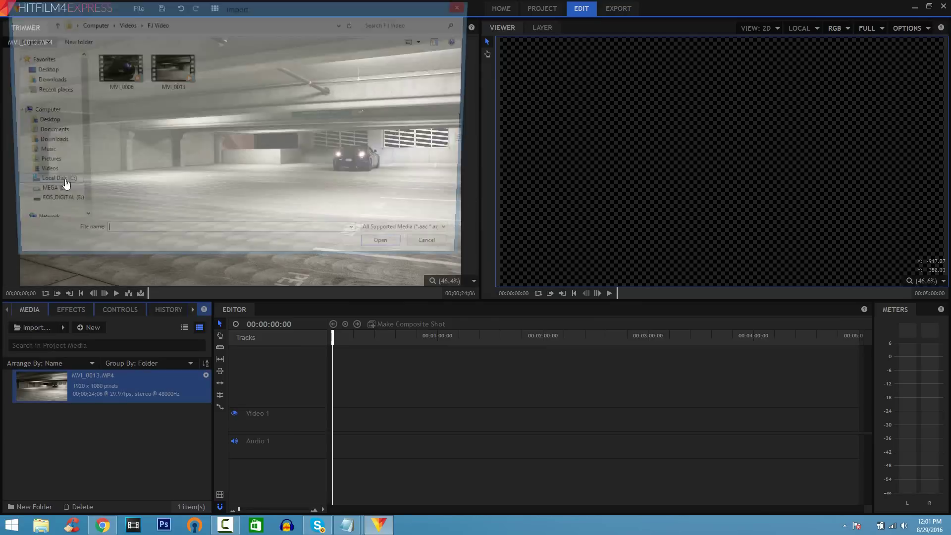
pyautogui.click(59, 152)
pyautogui.click(119, 69)
pyautogui.doubleClick(119, 69)
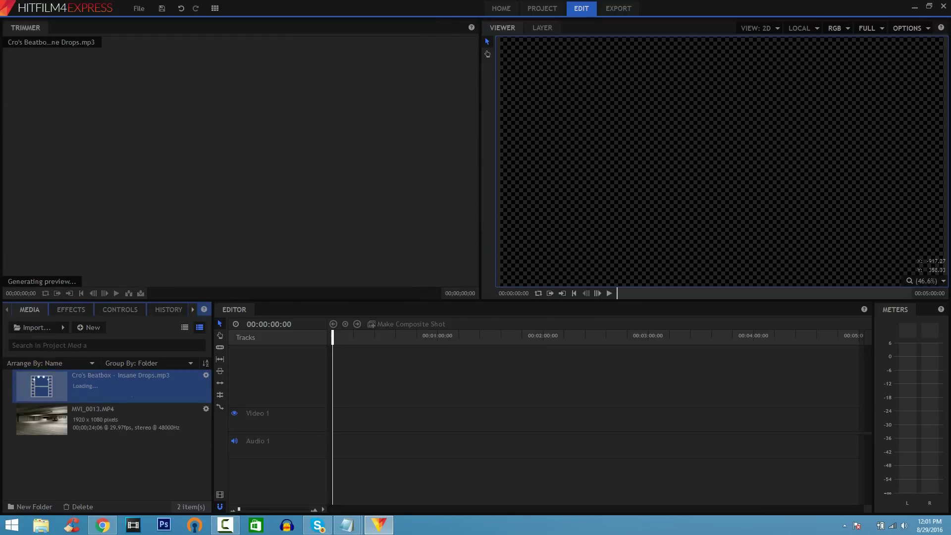
pyautogui.click(91, 423)
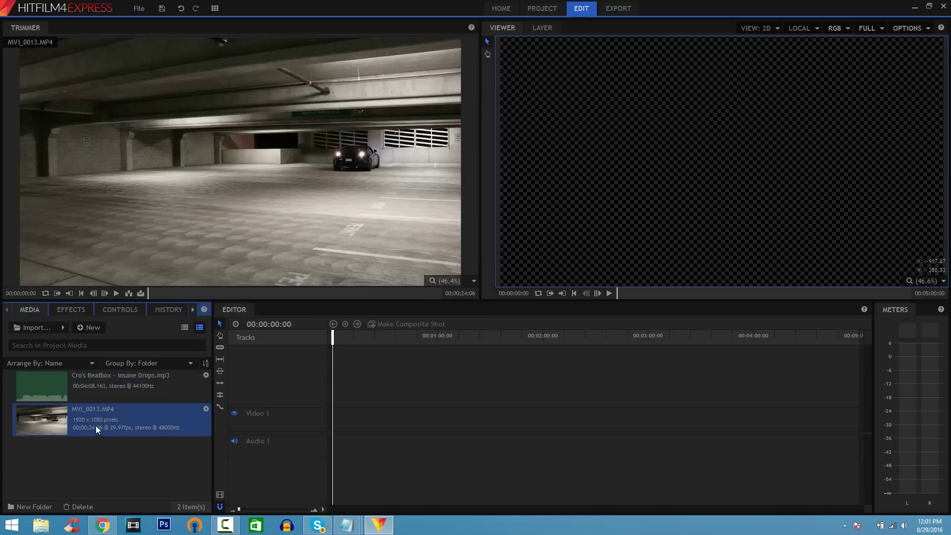
# Step: Place MVI_0013.MP4 at the timeline start and match the sequence settings to the clip
pyautogui.moveTo(94, 426); pyautogui.dragTo(333, 377)
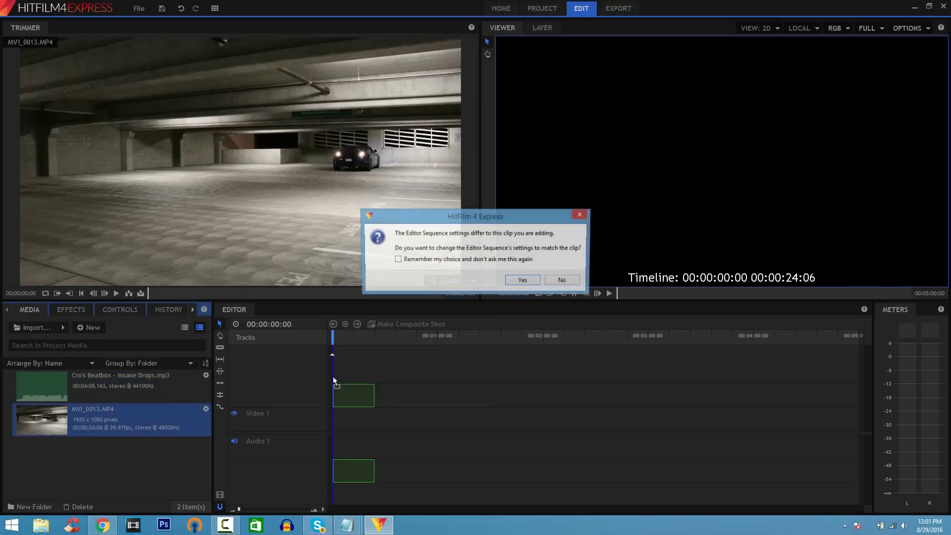
pyautogui.click(523, 281)
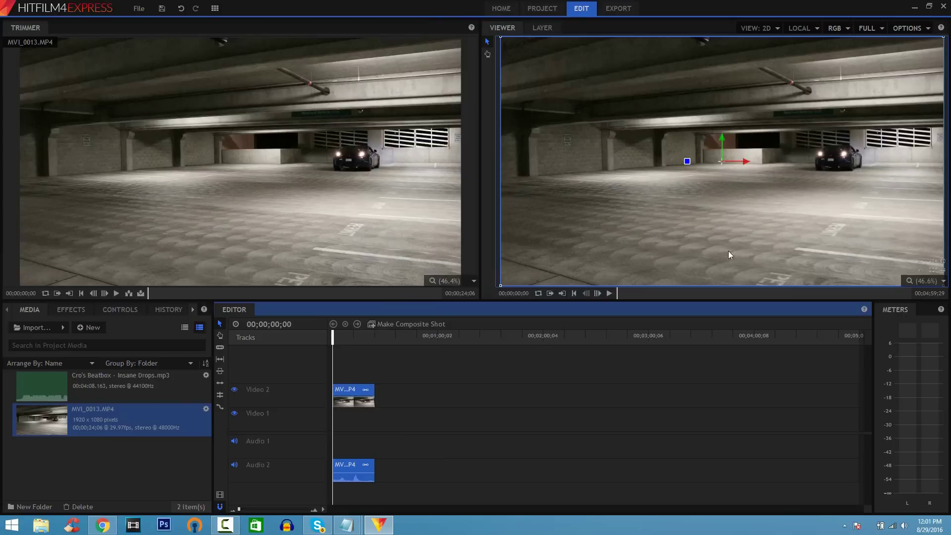
# Step: Apply Color Balance to the Video 2 car clip and expand its Shadows controls
pyautogui.click(82, 316)
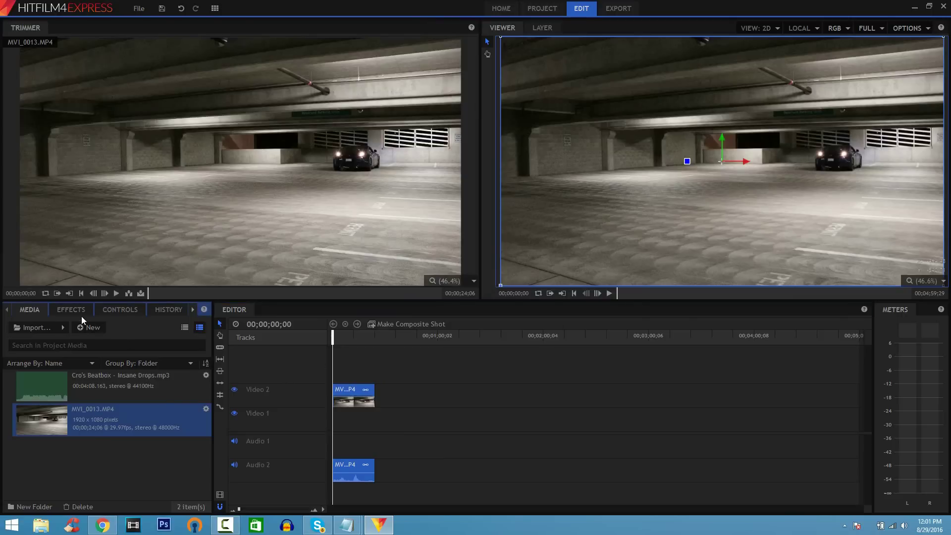
pyautogui.click(80, 327)
pyautogui.write('color')
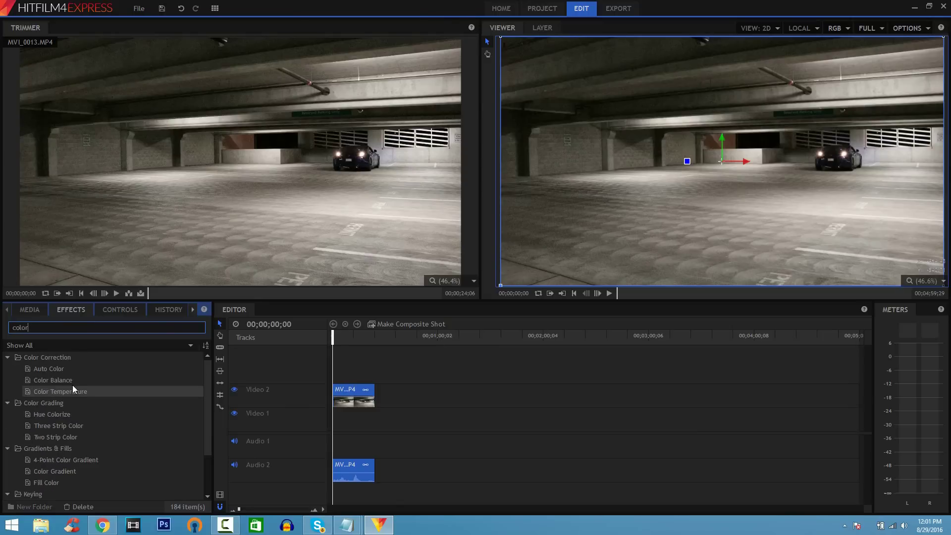
pyautogui.moveTo(71, 382); pyautogui.dragTo(345, 402)
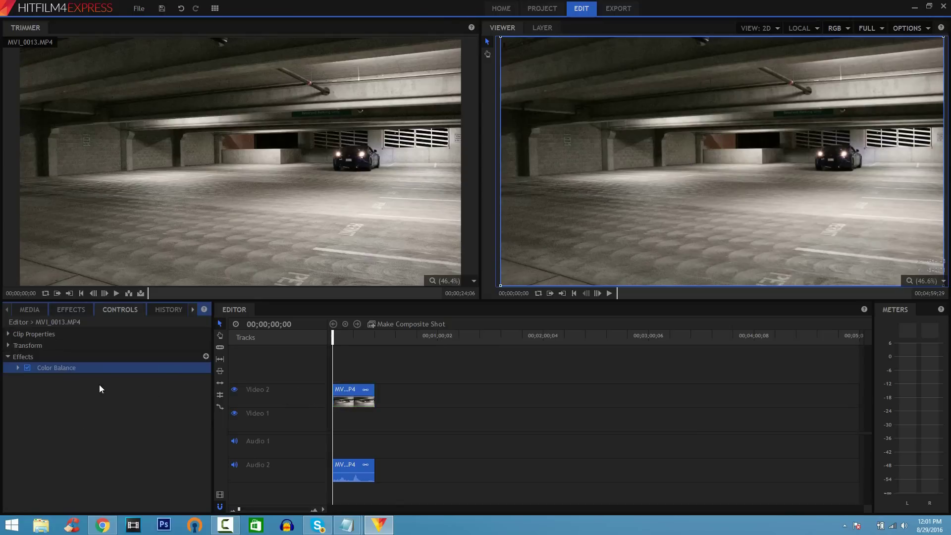
pyautogui.doubleClick(61, 370)
pyautogui.doubleClick(60, 381)
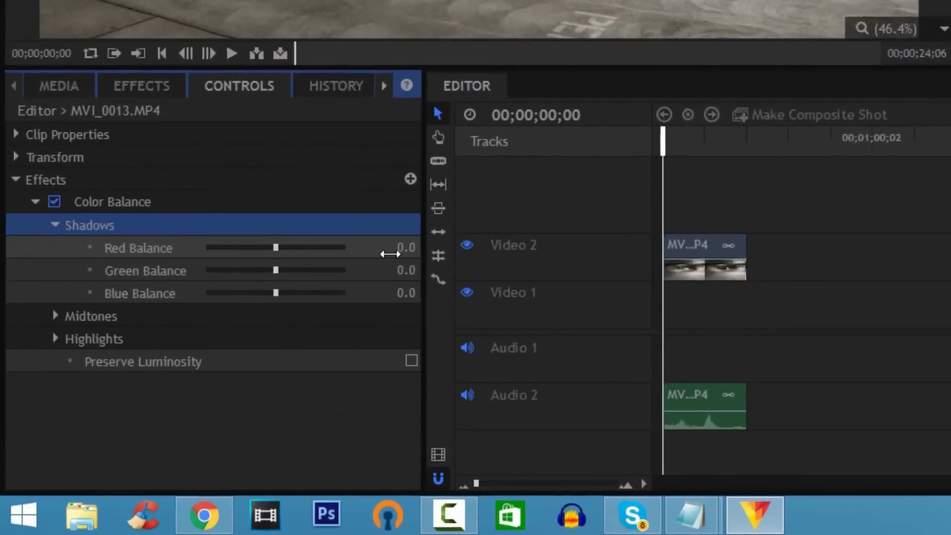
# Step: Set shadows Red -56, Green -24, Blue -14, then preview and pause at 00;00;05;18
pyautogui.click(285, 330)
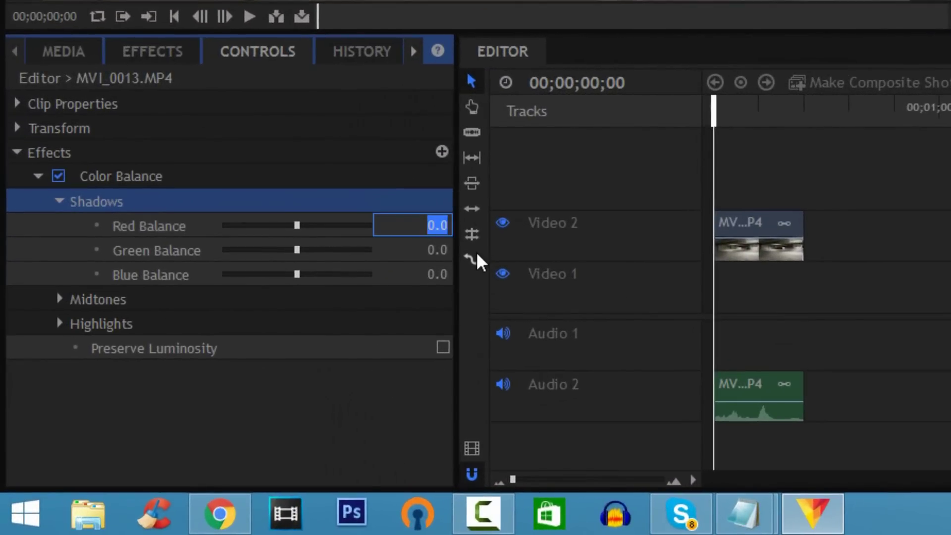
pyautogui.write('-56')
pyautogui.press('Return')
pyautogui.press('Tab')
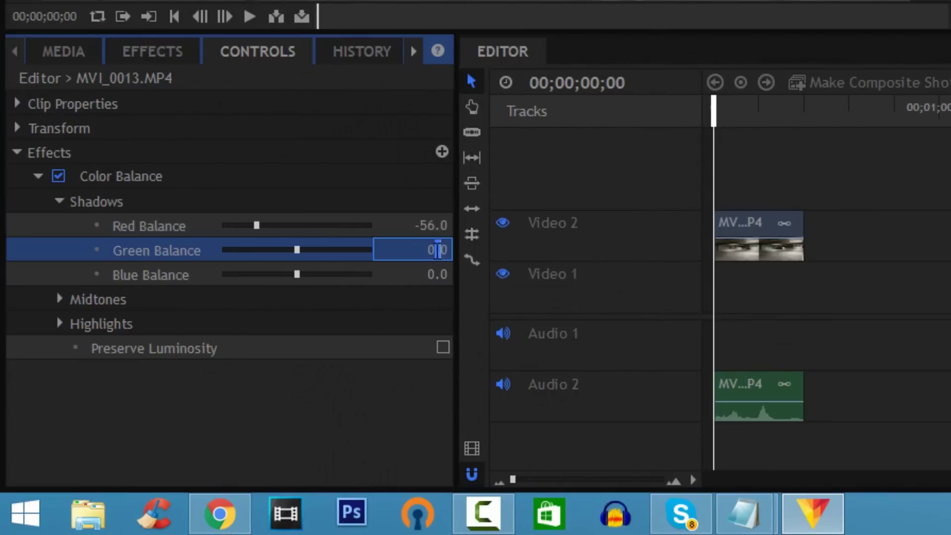
pyautogui.write('-24')
pyautogui.press('Return')
pyautogui.click(426, 280)
pyautogui.write('-14')
pyautogui.press('Return')
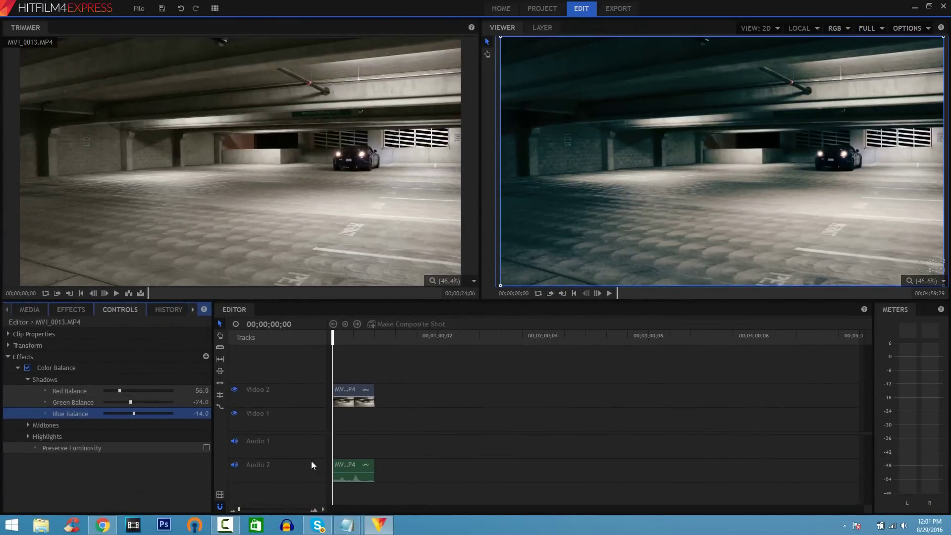
pyautogui.click(610, 293)
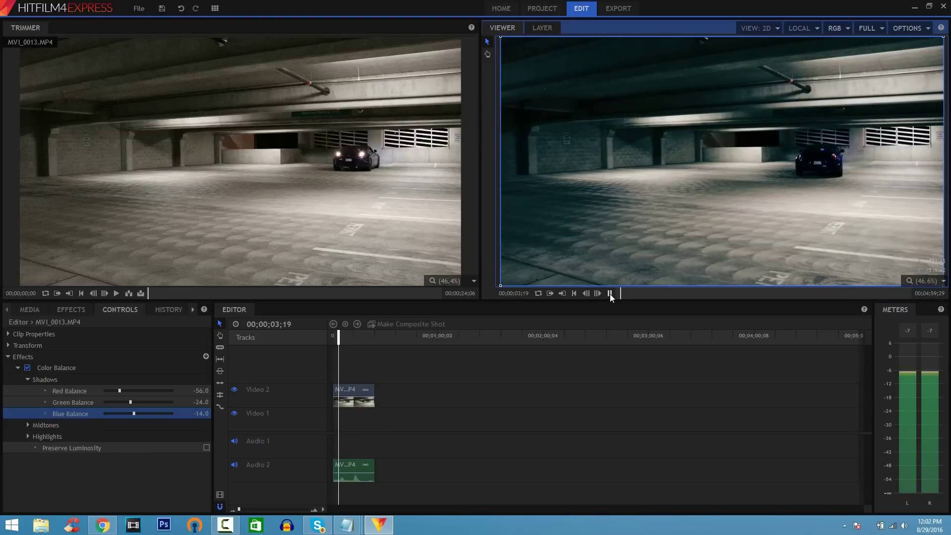
pyautogui.click(610, 293)
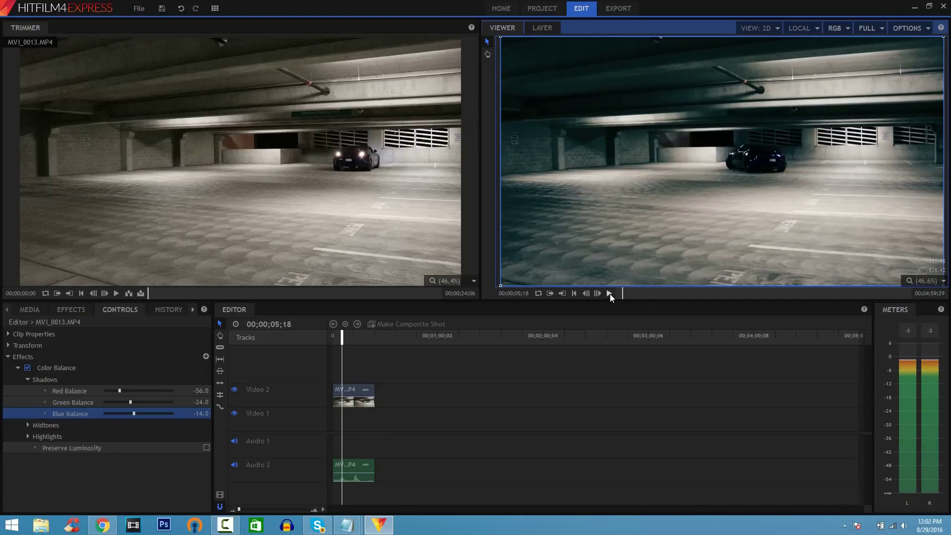
# Step: Slice the car clip at the playhead and again just after it
pyautogui.click(218, 348)
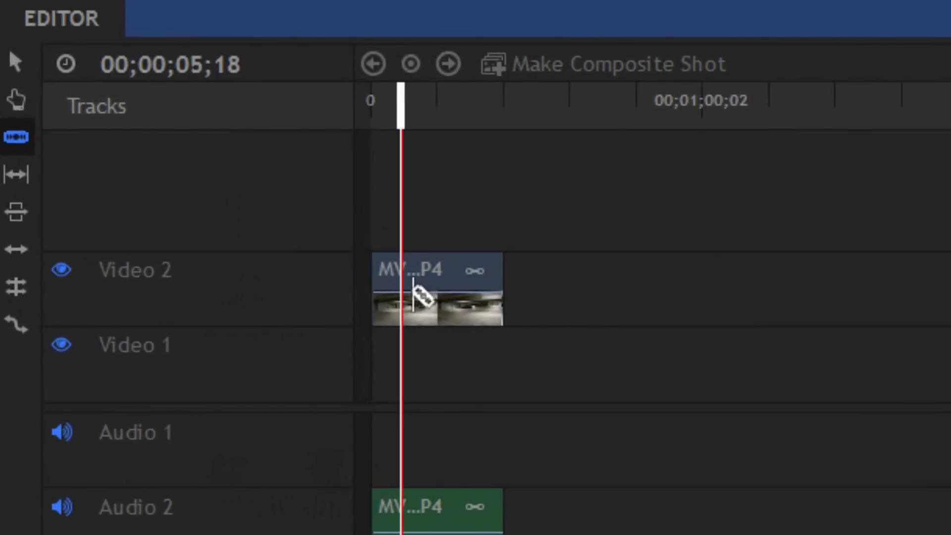
pyautogui.click(413, 295)
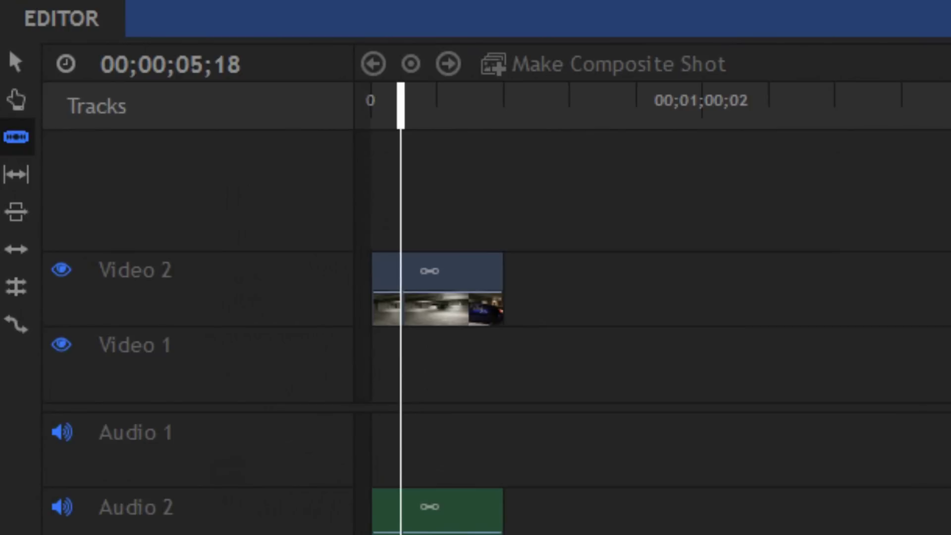
pyautogui.scroll(5, 856, 356)
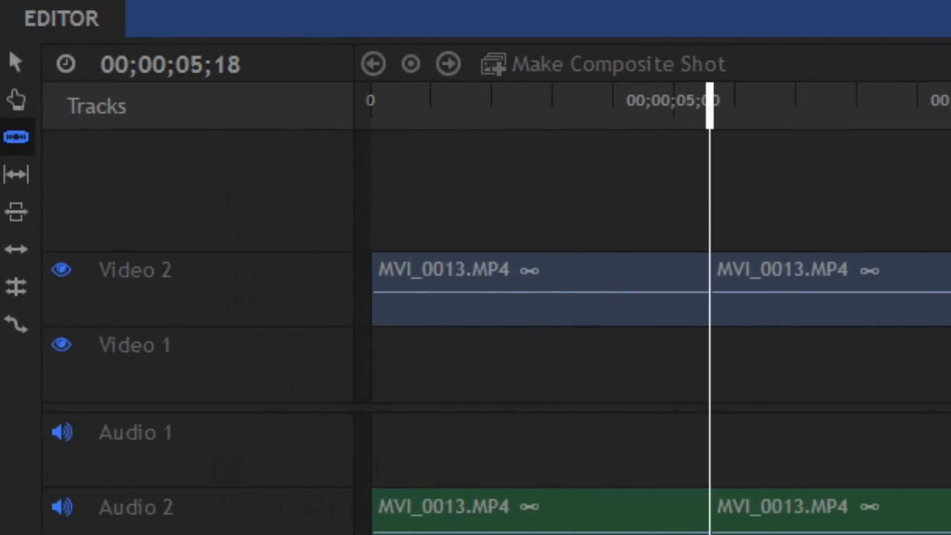
pyautogui.click(729, 298)
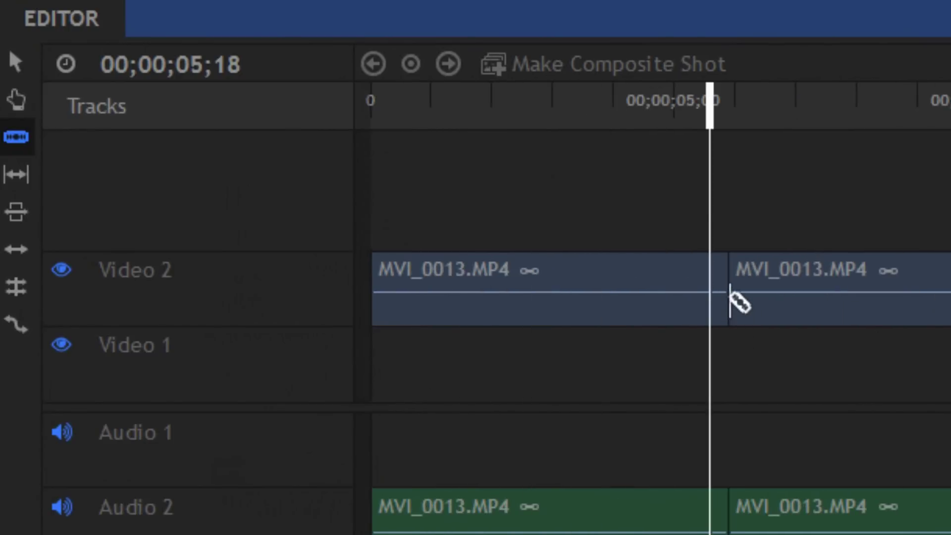
# Step: Move the later clip piece so it snaps right after the first at 05;18
pyautogui.click(16, 62)
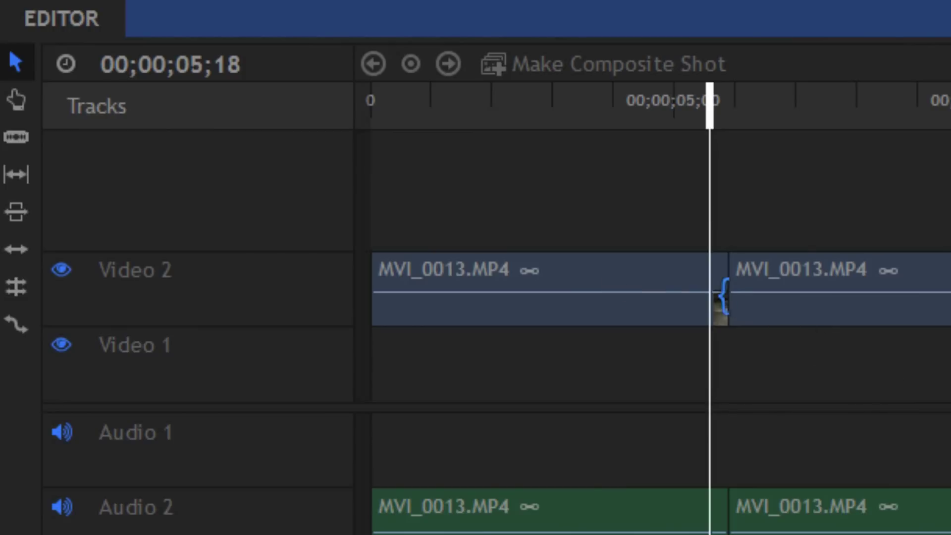
pyautogui.click(842, 270)
pyautogui.moveTo(842, 270); pyautogui.dragTo(950, 270)
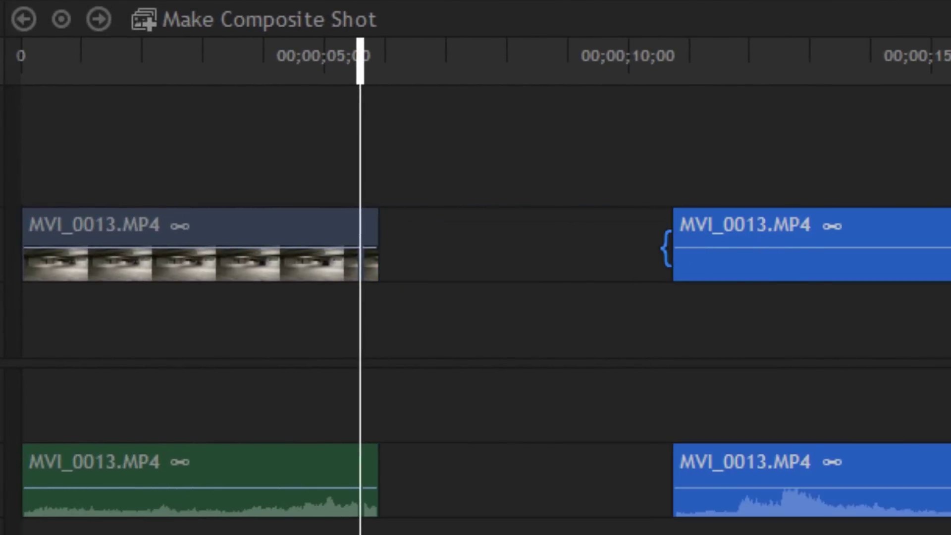
pyautogui.moveTo(734, 243); pyautogui.dragTo(864, 243)
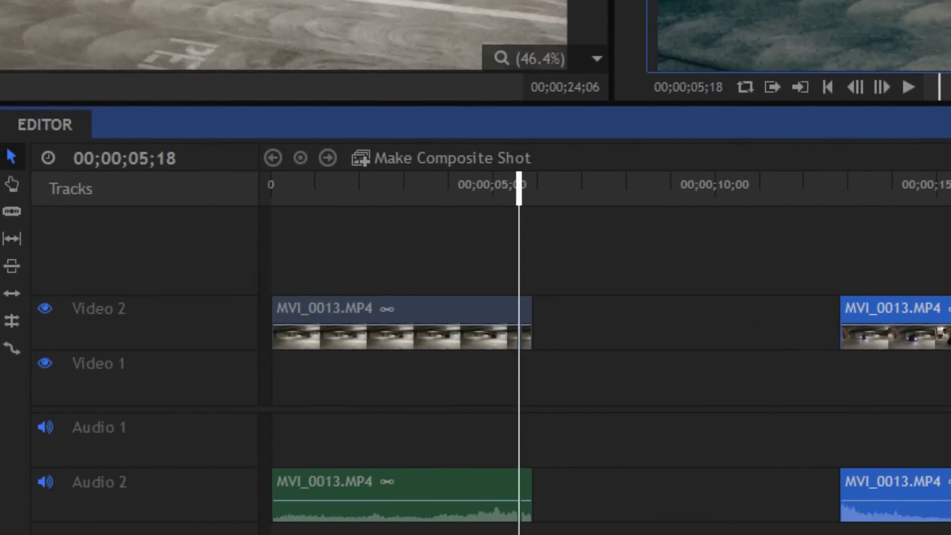
pyautogui.moveTo(694, 330)
pyautogui.mouseDown()
pyautogui.moveTo(594, 327)
pyautogui.moveTo(654, 322)
pyautogui.mouseUp()
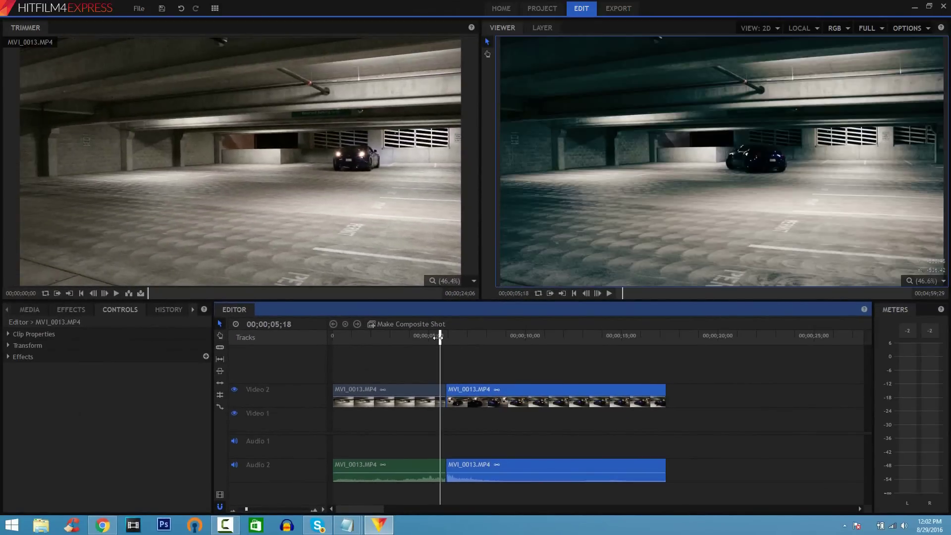
# Step: Preview playback across the cut from 04;03, then return to the timeline start
pyautogui.click(411, 337)
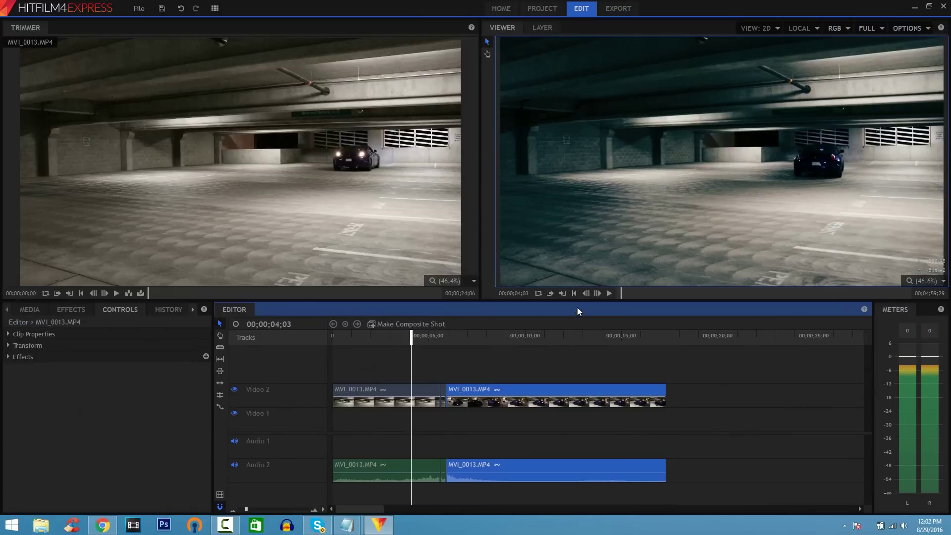
pyautogui.click(609, 293)
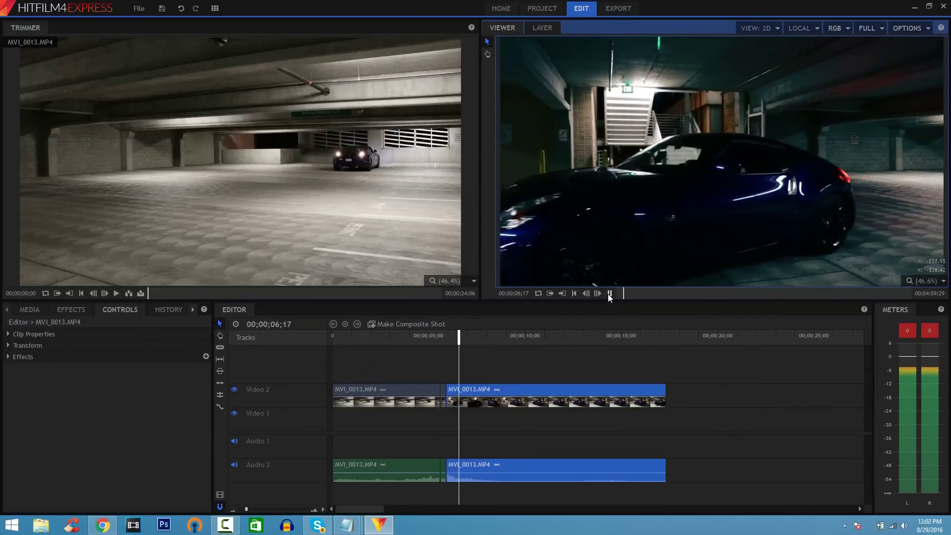
pyautogui.click(609, 294)
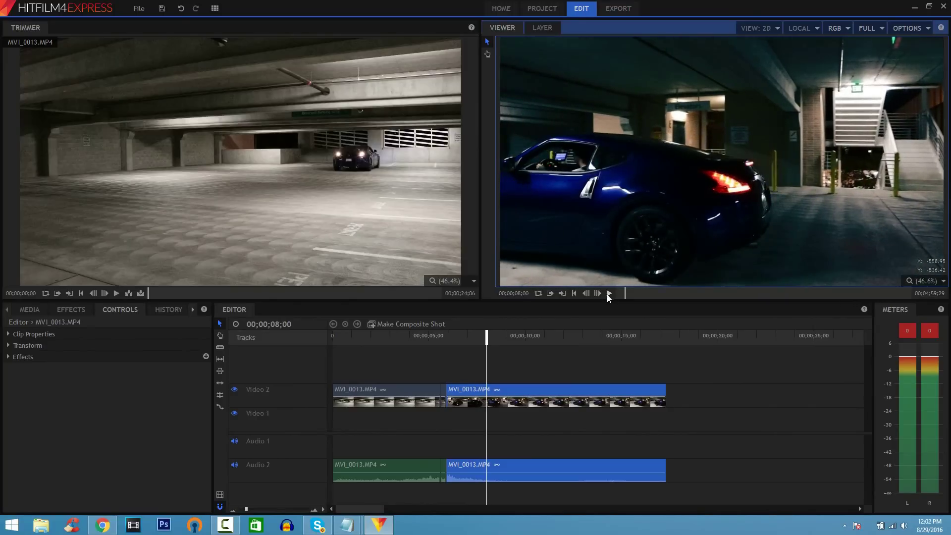
pyautogui.click(575, 294)
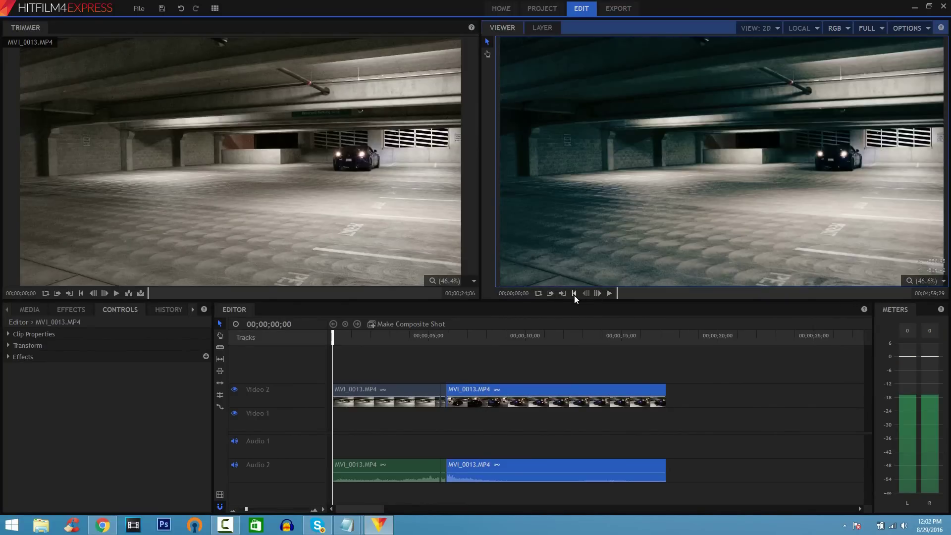
# Step: Convert the first MVI_0013.MP4 piece on Video 2 into a composite shot
pyautogui.rightClick(376, 390)
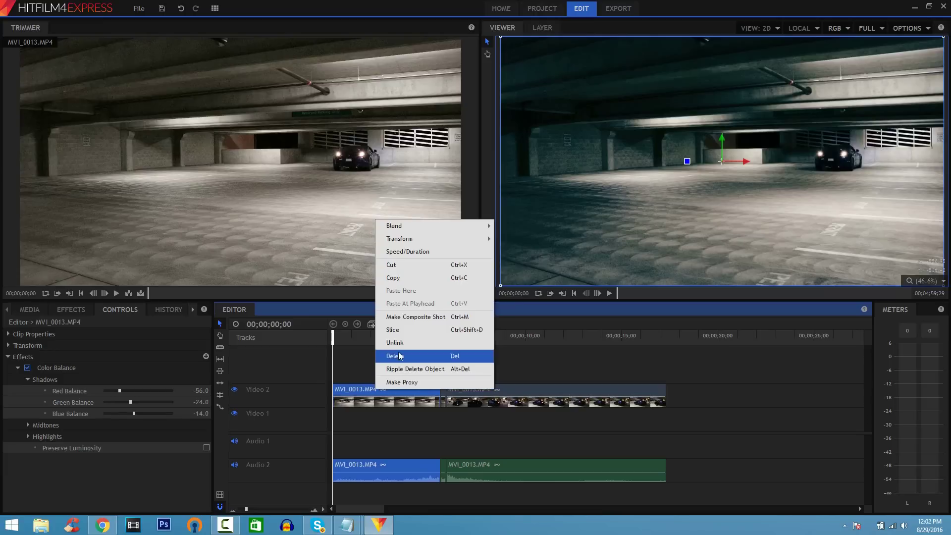
pyautogui.click(416, 317)
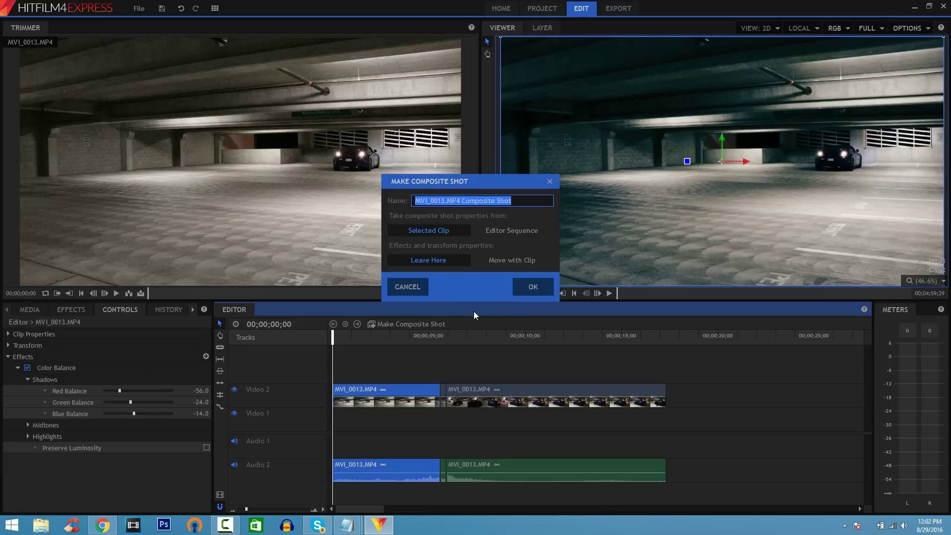
pyautogui.click(530, 288)
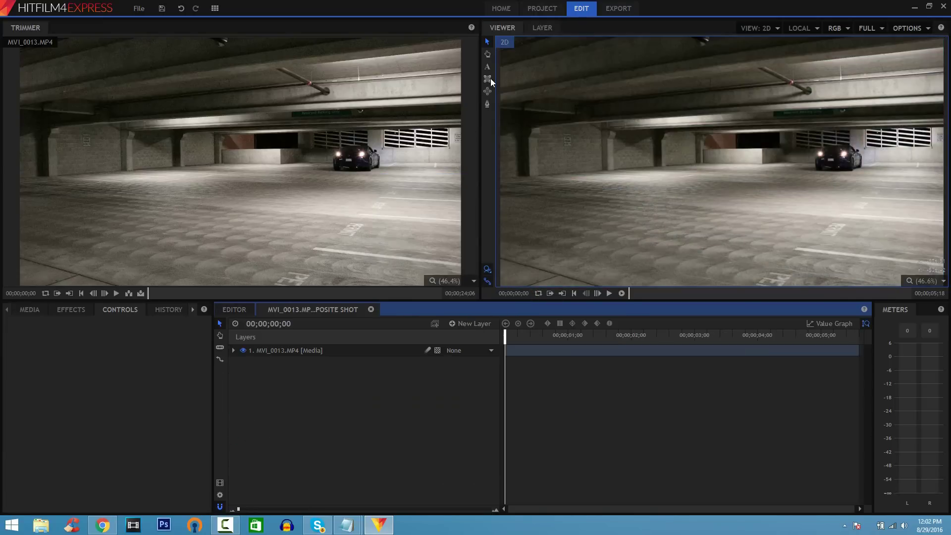
# Step: Create the 'NISSAN 370Z EXHAUST' text box and colour the title bright blue
pyautogui.moveTo(602, 92)
pyautogui.mouseDown()
pyautogui.moveTo(902, 228)
pyautogui.moveTo(925, 256)
pyautogui.mouseUp()
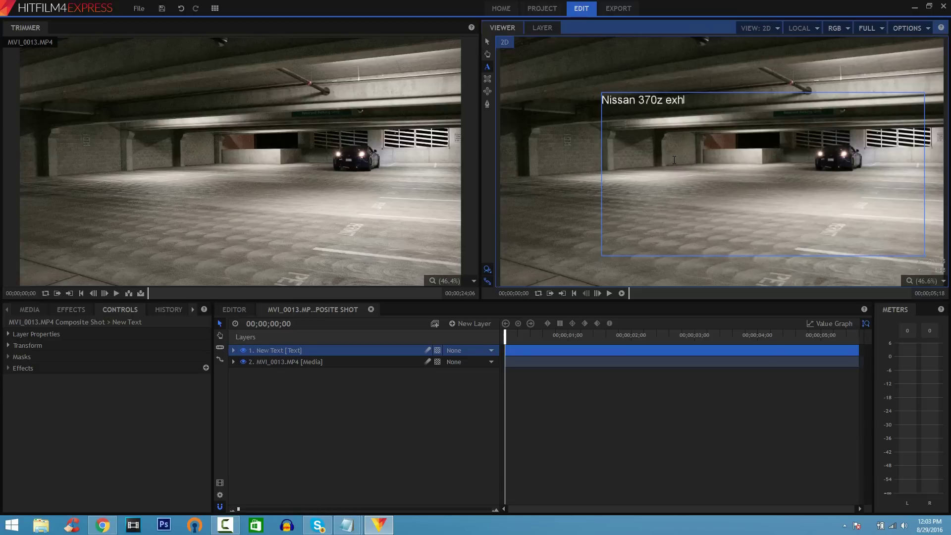
pyautogui.moveTo(742, 104); pyautogui.dragTo(407, 78)
pyautogui.click(192, 309)
pyautogui.click(171, 310)
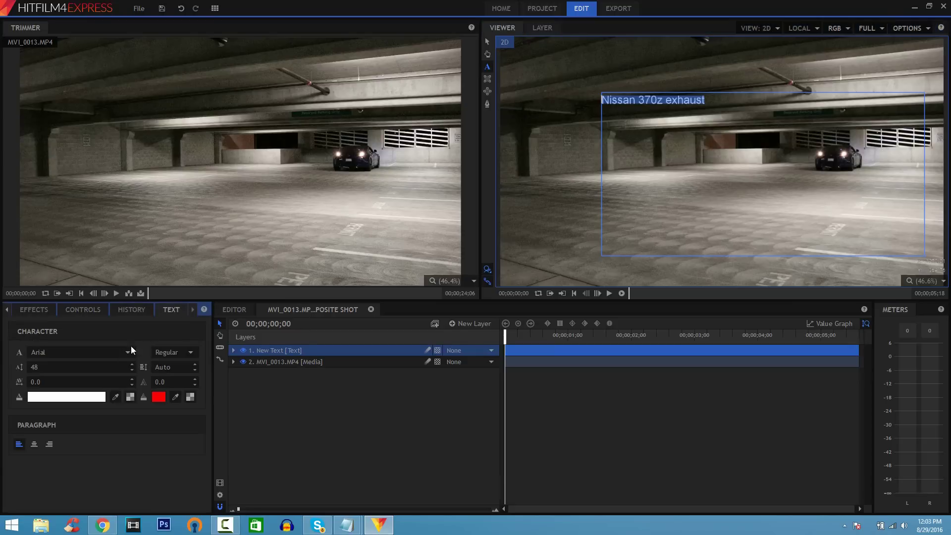
pyautogui.click(97, 399)
pyautogui.click(387, 199)
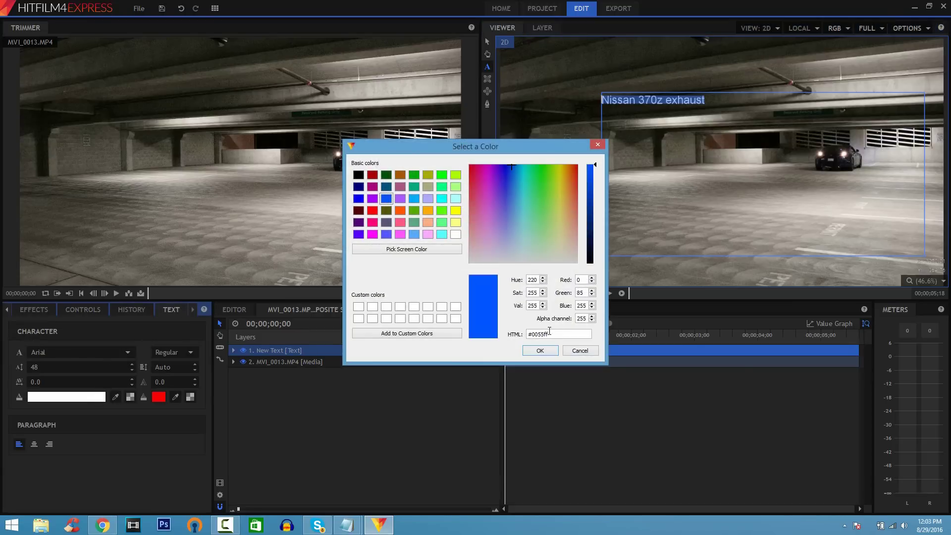
pyautogui.click(541, 351)
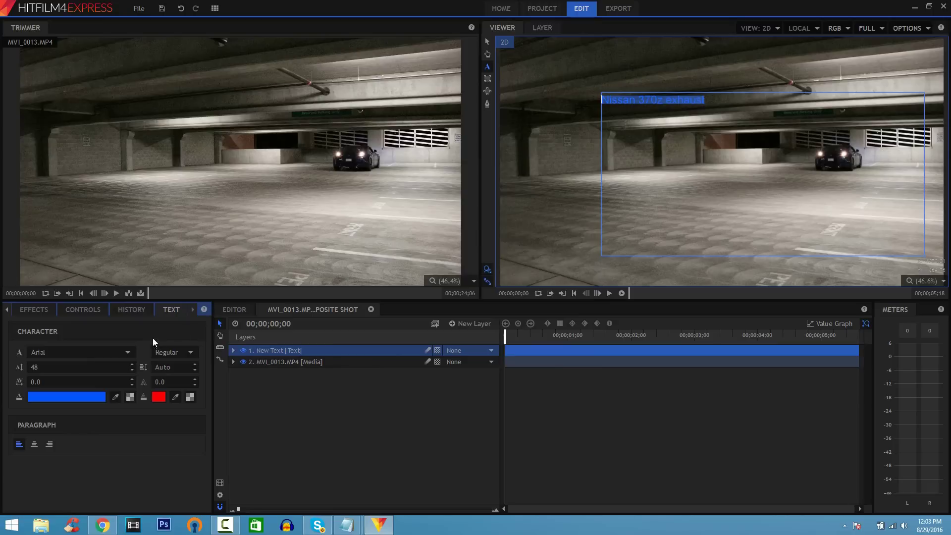
# Step: Set the title font to American Captain, size 190, and move it to mid-frame
pyautogui.click(132, 352)
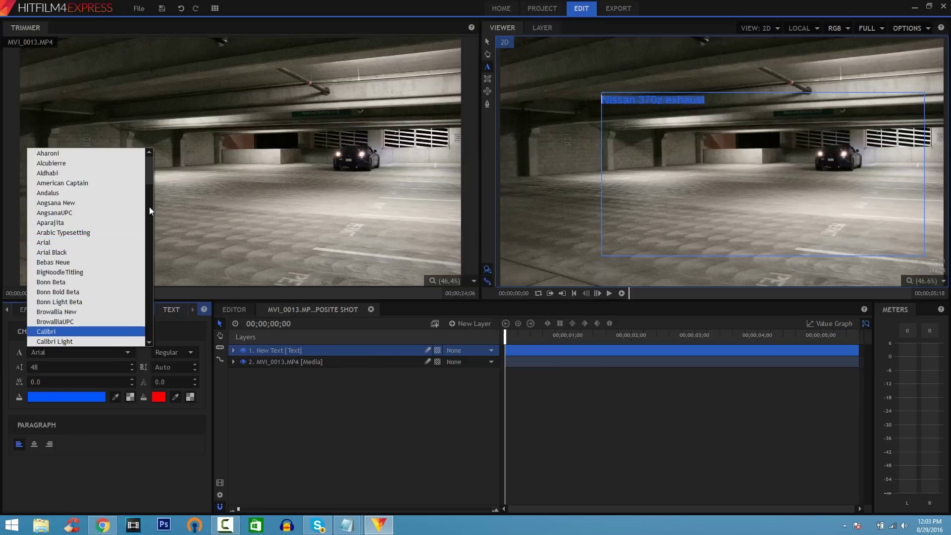
pyautogui.click(123, 182)
pyautogui.moveTo(39, 369); pyautogui.dragTo(86, 370)
pyautogui.click(487, 42)
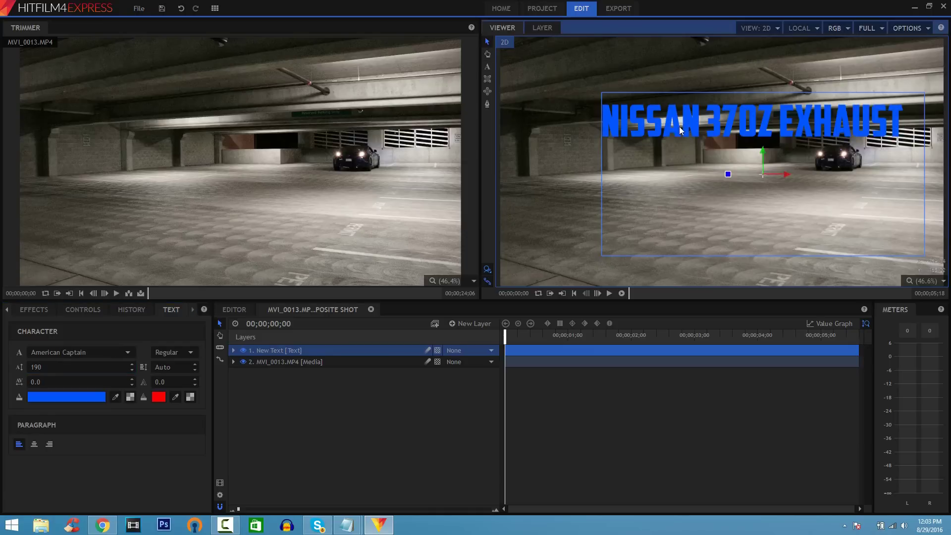
pyautogui.moveTo(679, 126); pyautogui.dragTo(624, 199)
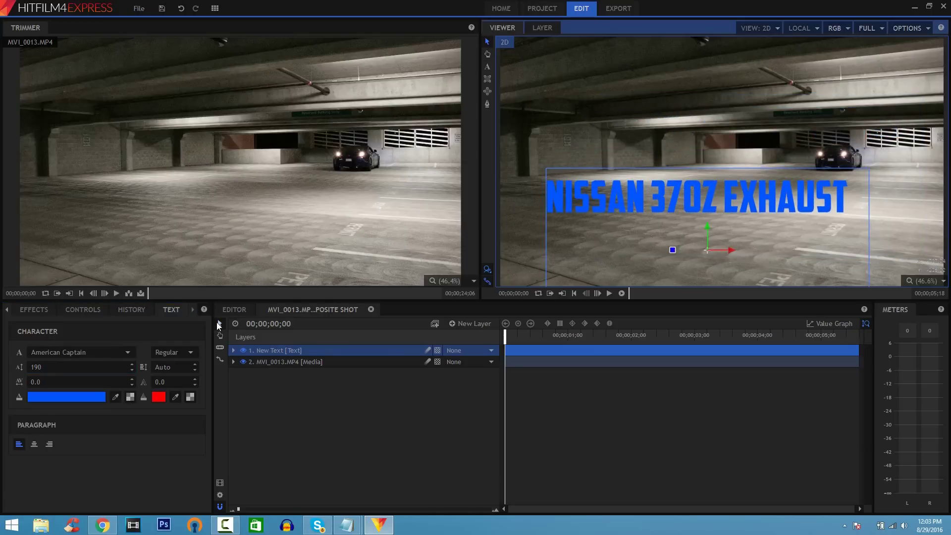
# Step: Search the effects list for 'drop'
pyautogui.click(45, 310)
pyautogui.click(45, 328)
pyautogui.write('drop')
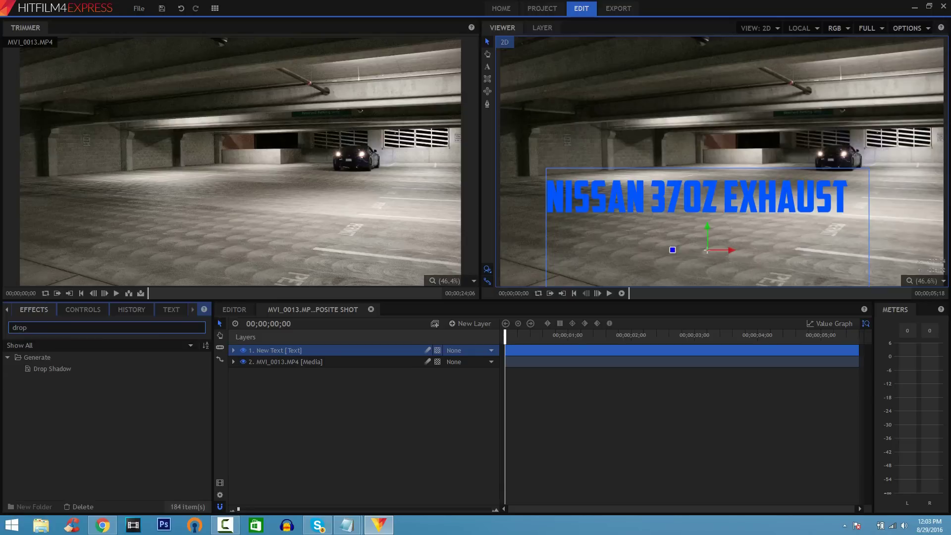
# Step: Add Drop Shadow to the title layer and show the MP4 export settings
pyautogui.click(55, 369)
pyautogui.moveTo(274, 387); pyautogui.dragTo(370, 355)
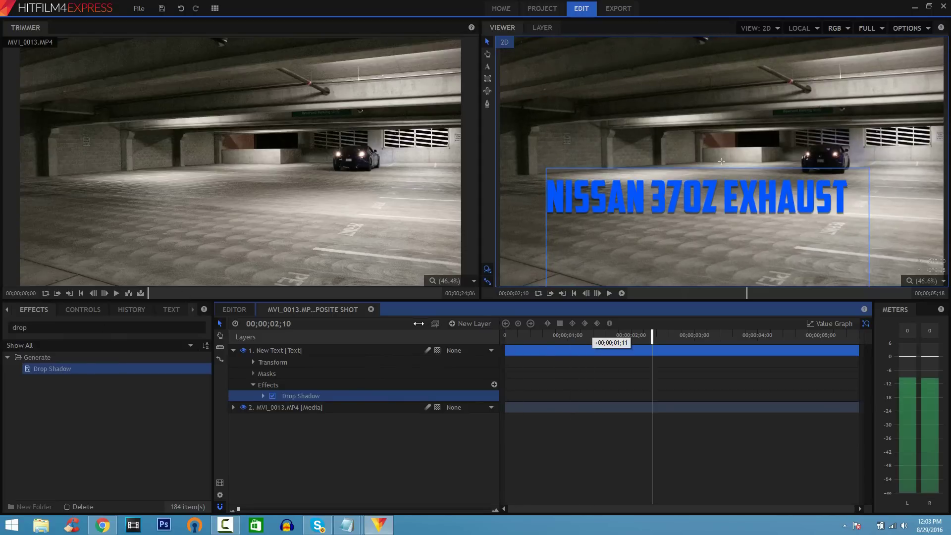
pyautogui.click(625, 10)
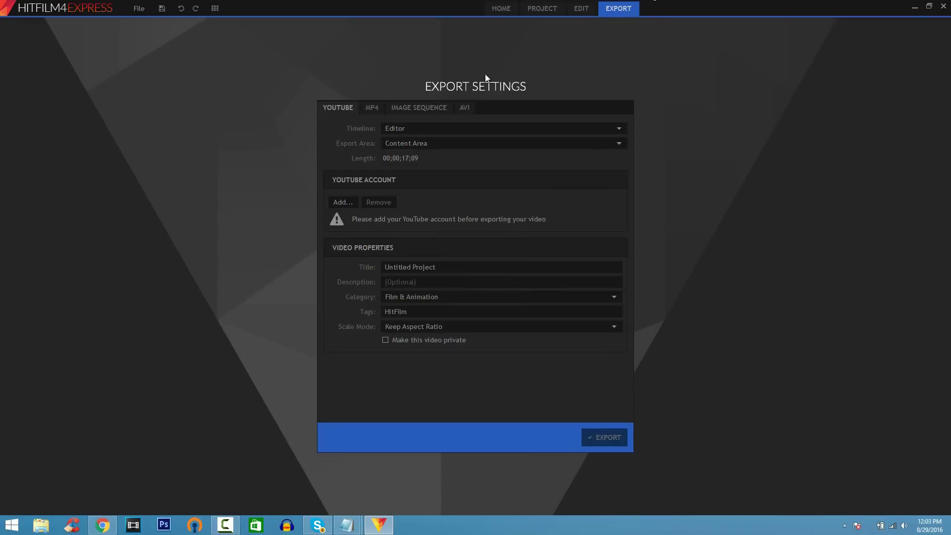
pyautogui.click(372, 107)
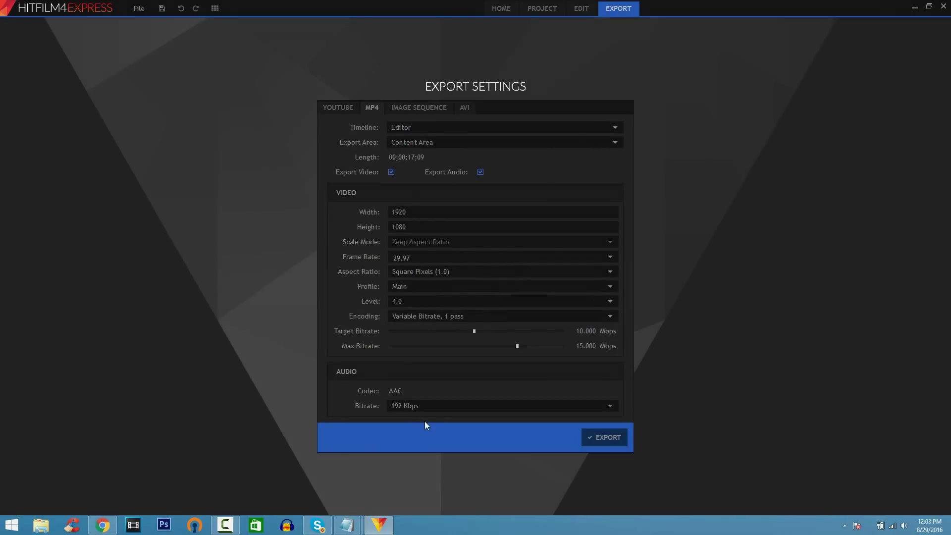